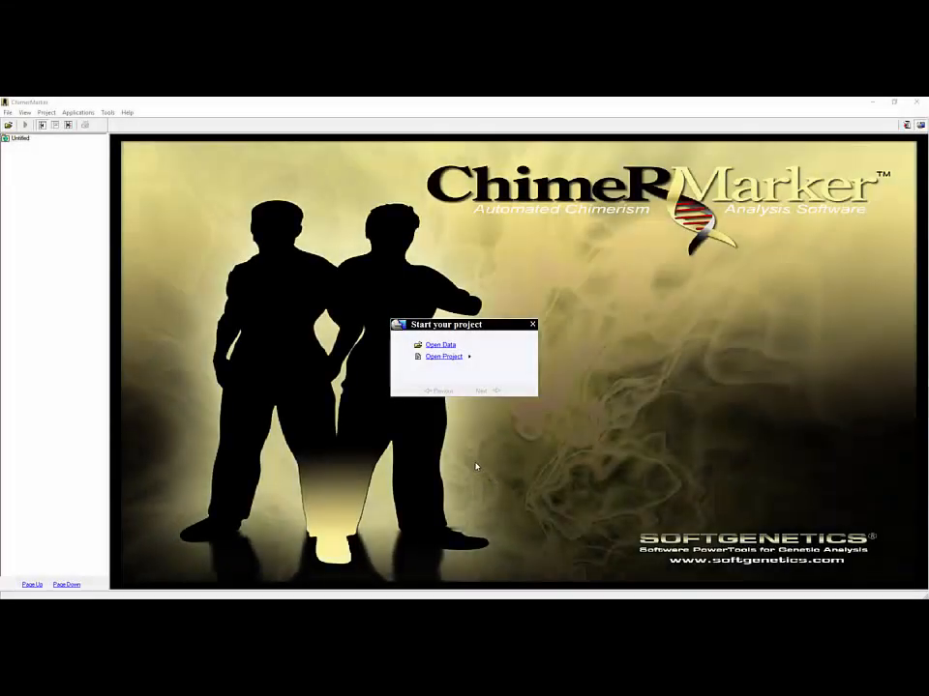
Step: Load all FSA files from the Desktop folder CM_Data_Projects/9_10 as raw data and dismiss the run prompt
left_click(437, 347)
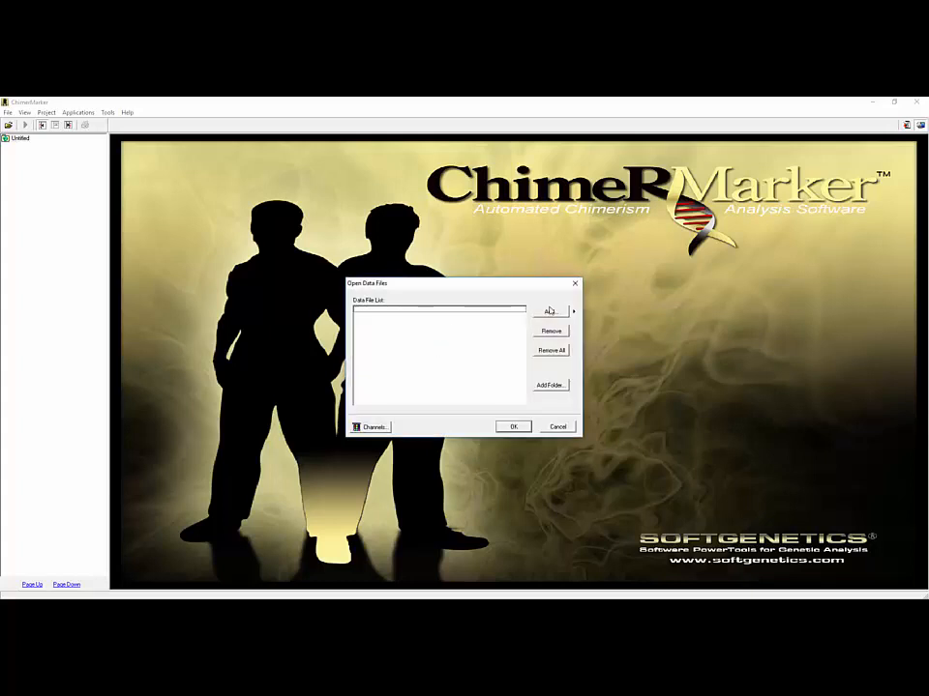
left_click(550, 314)
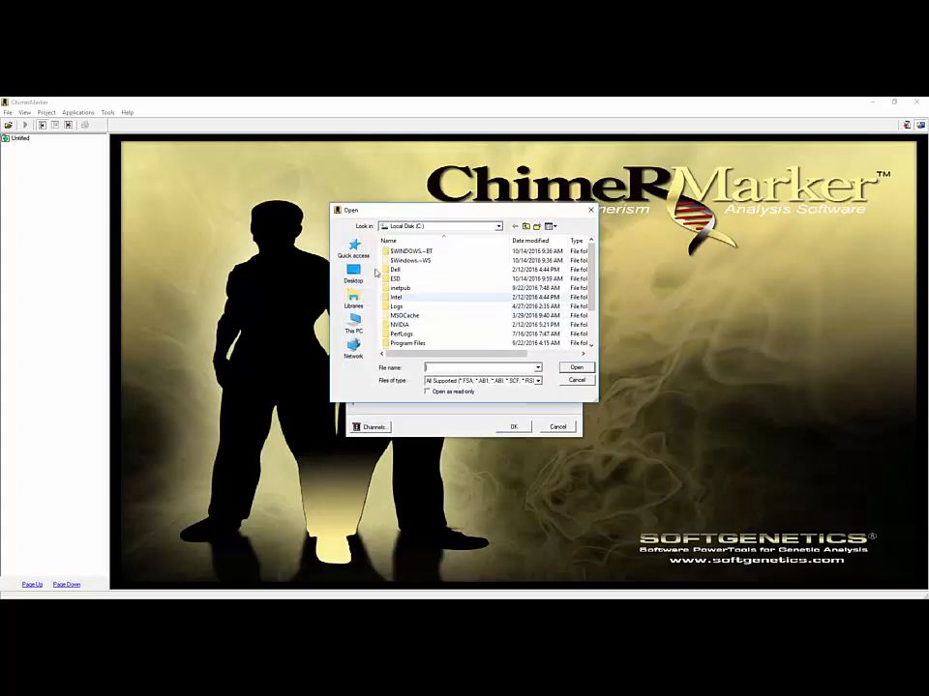
scroll(574, 270, "down", 5)
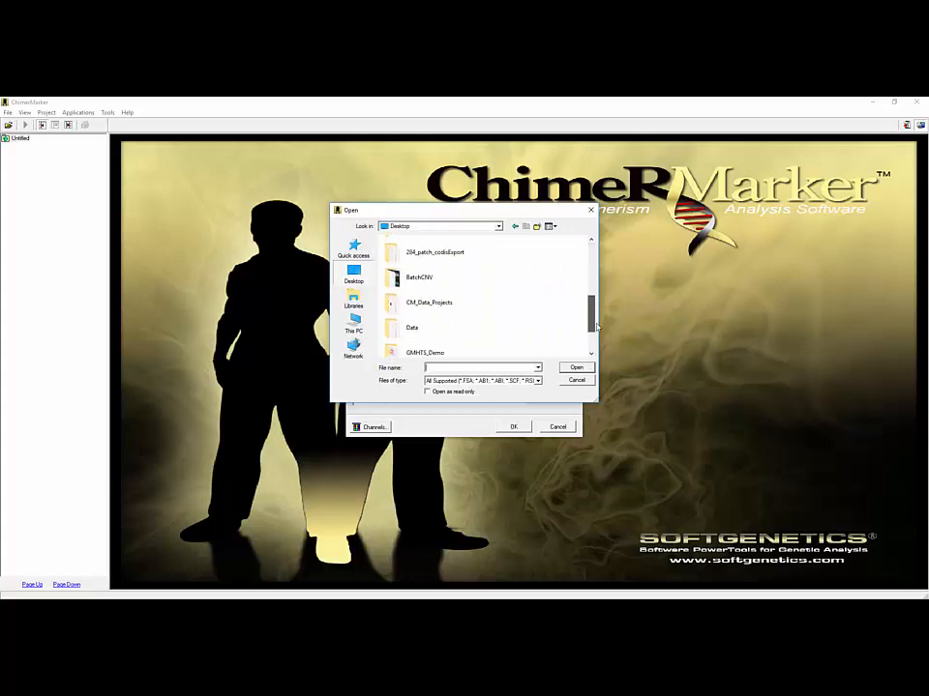
double_click(466, 253)
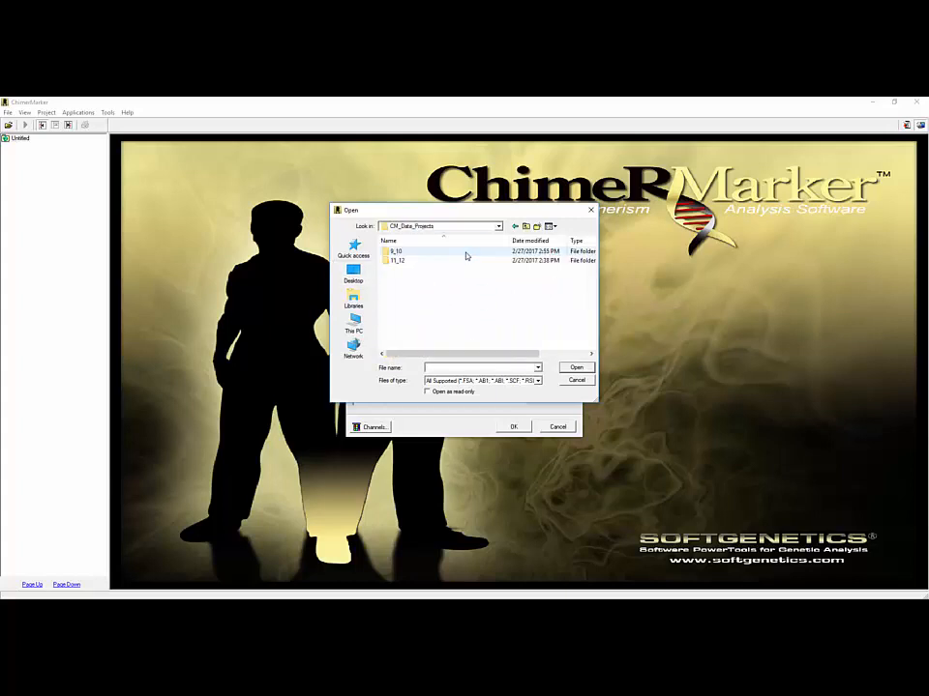
double_click(460, 253)
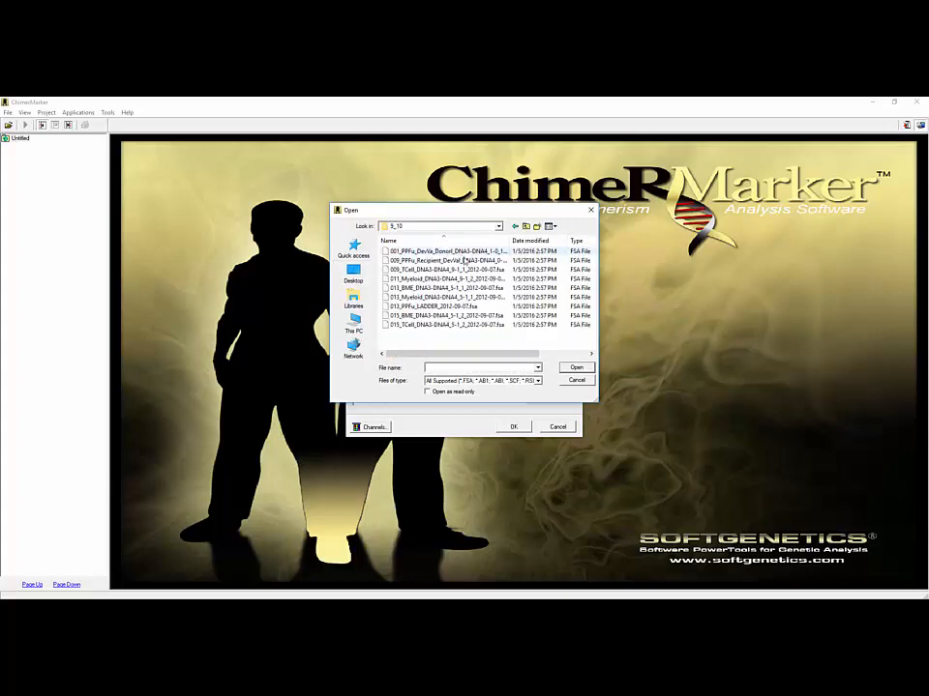
key("ctrl+a")
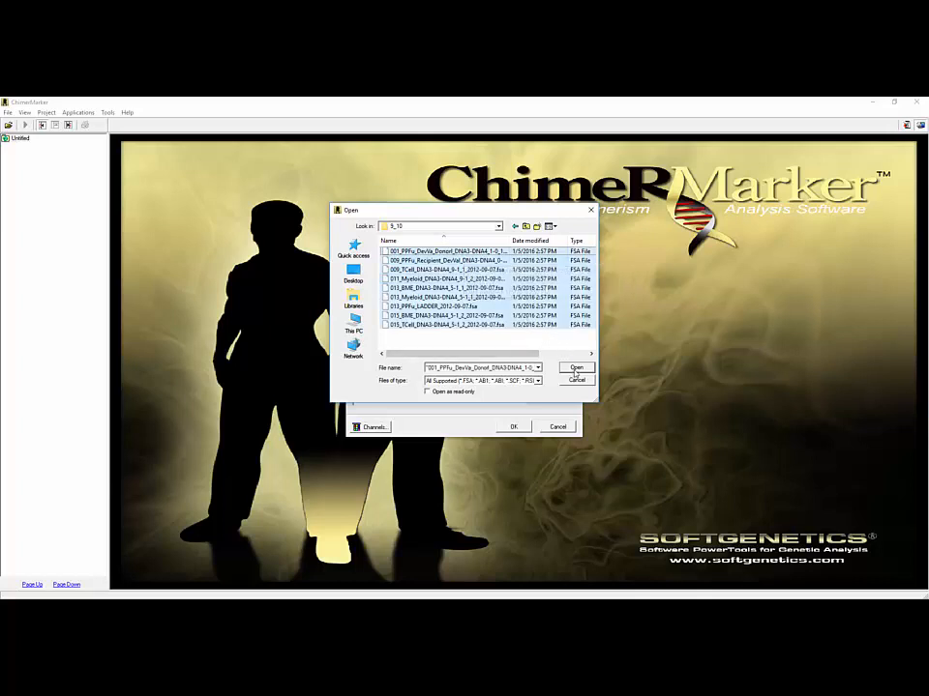
left_click(575, 368)
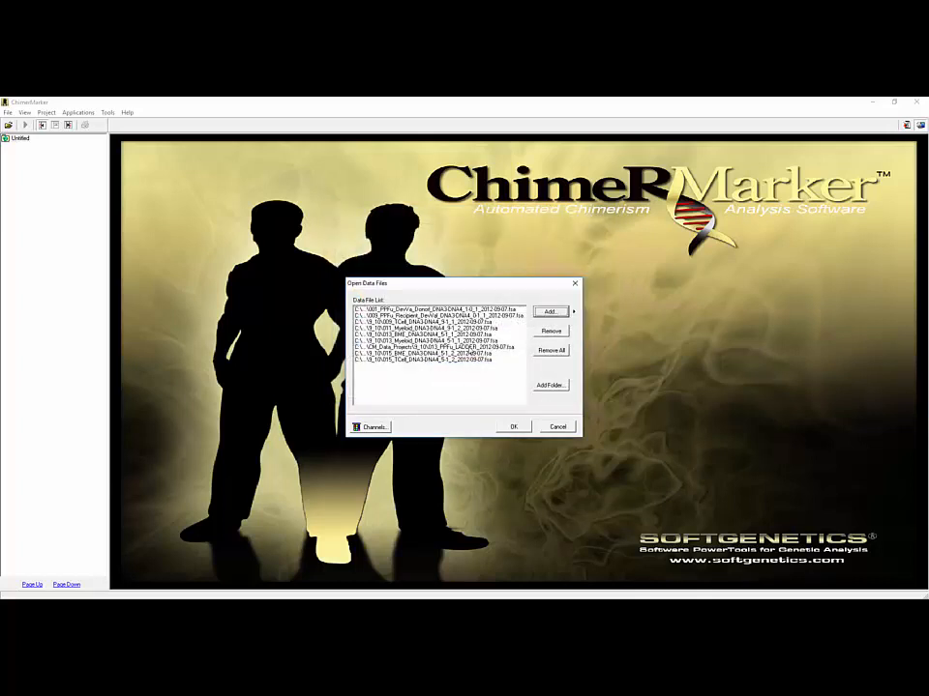
left_click(501, 427)
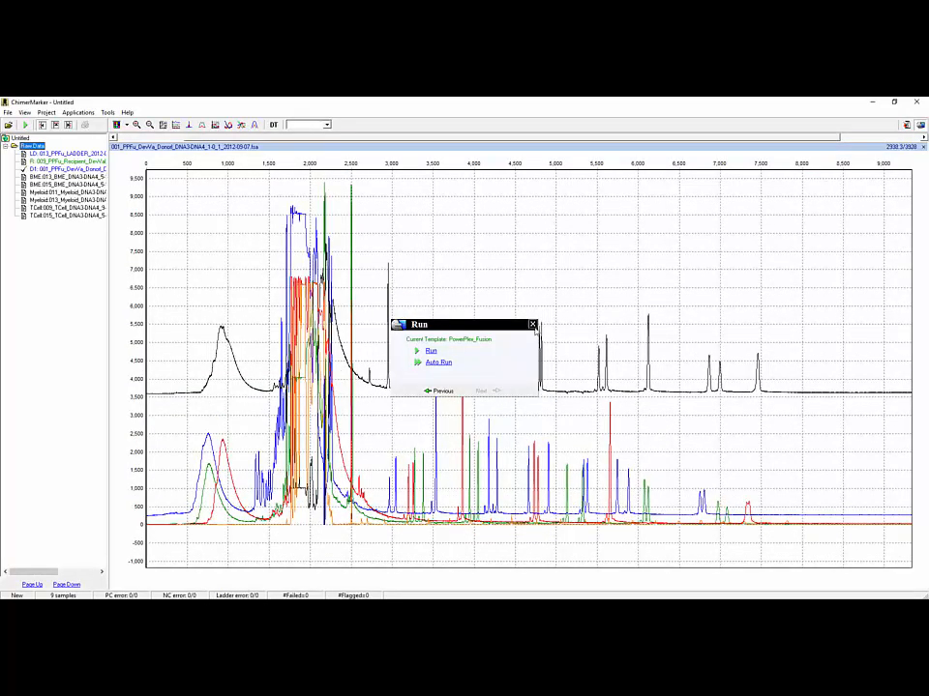
left_click(533, 325)
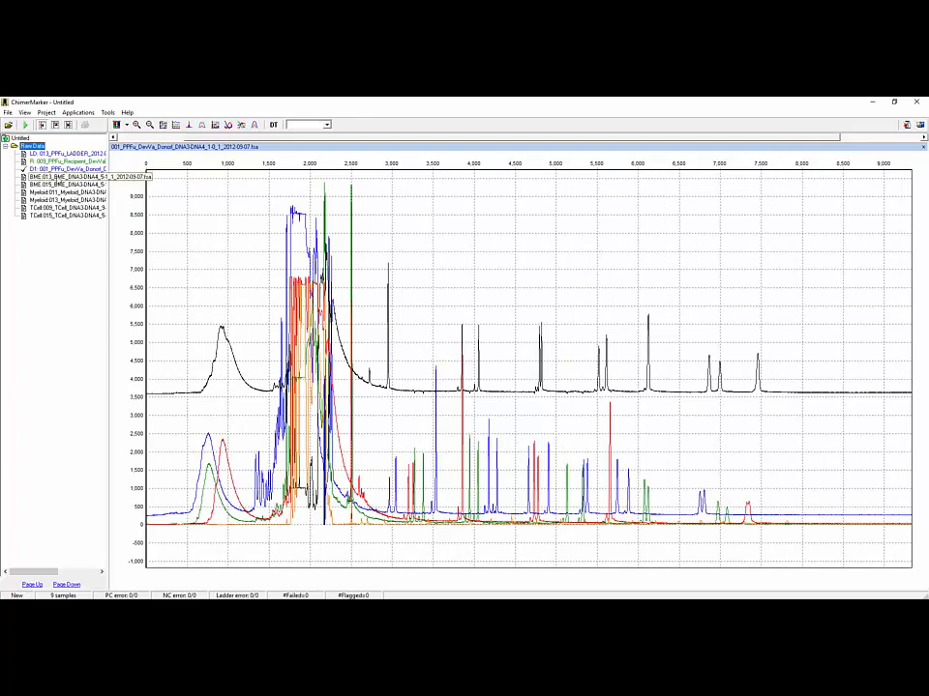
Step: Display the raw traces of both BME samples with the donor's and cycle through the individual dye colours, ending on blue
left_click(58, 177)
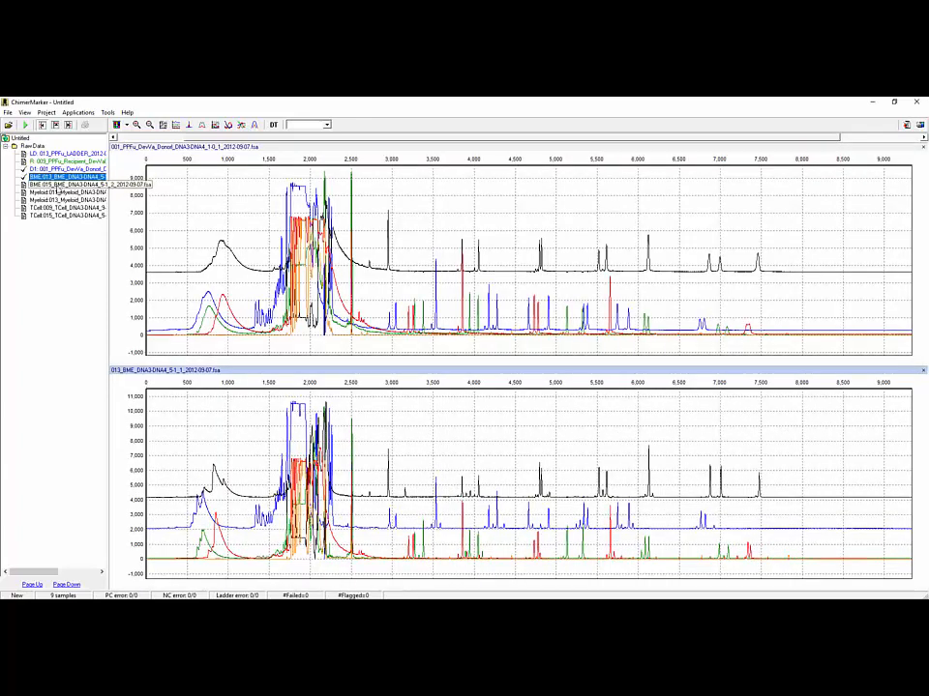
left_click(58, 185)
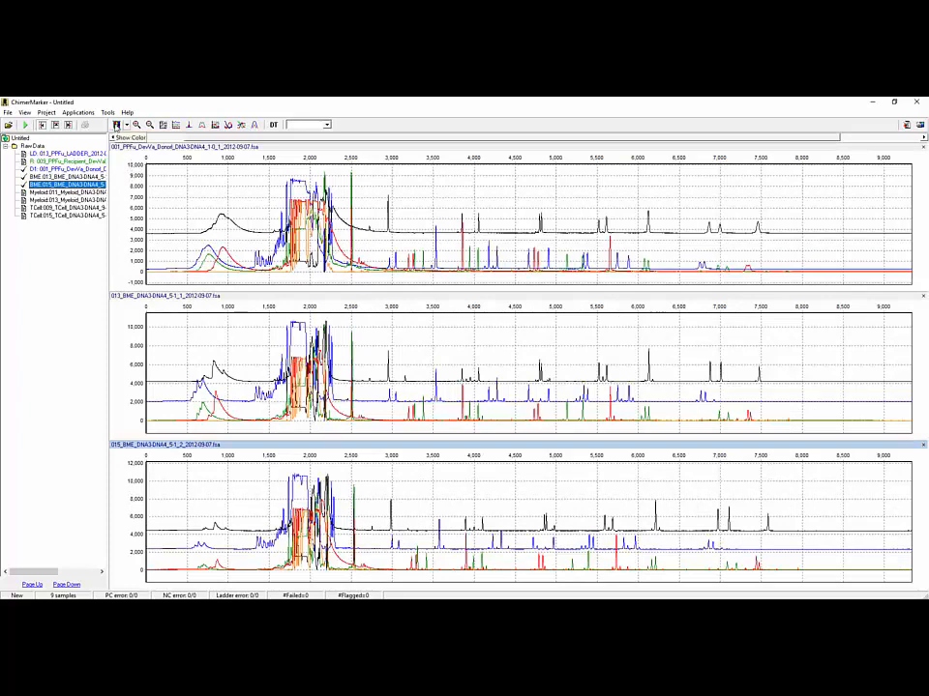
left_click(116, 126)
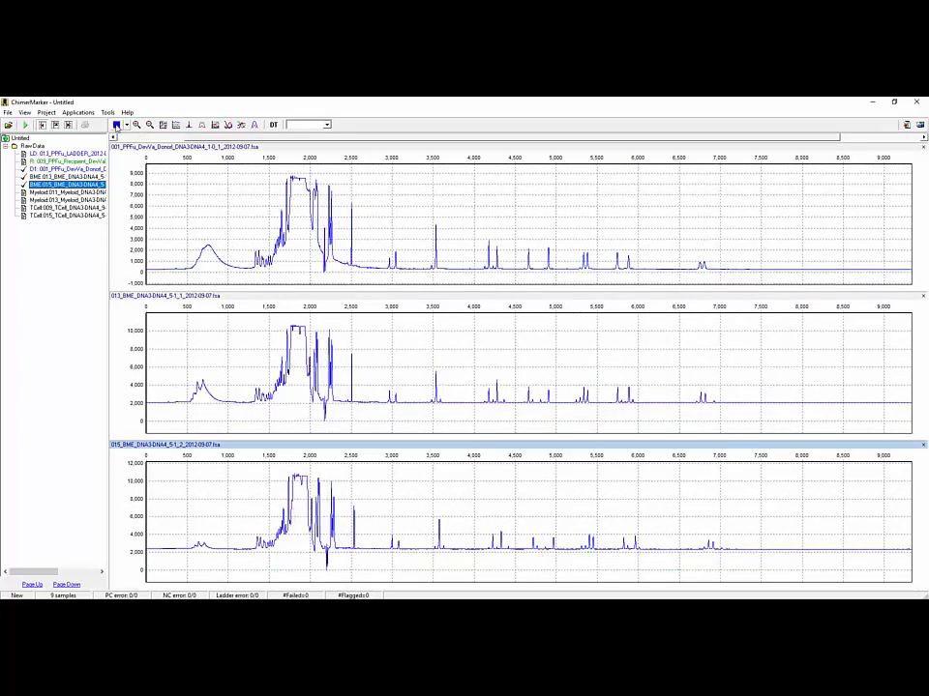
left_click(116, 125)
left_click(116, 125)
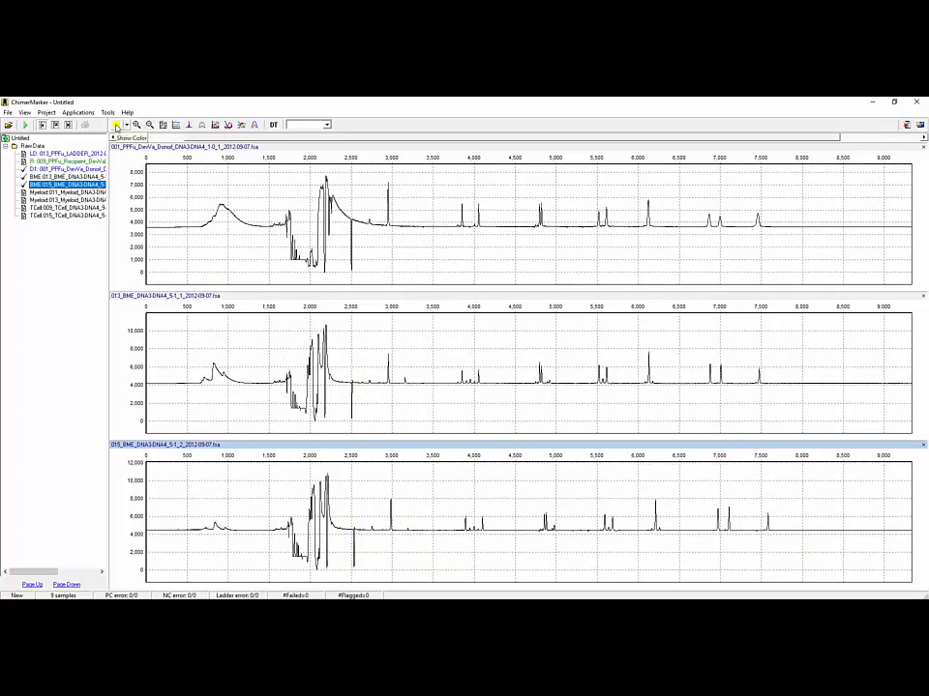
left_click(116, 126)
left_click(116, 125)
left_click(116, 126)
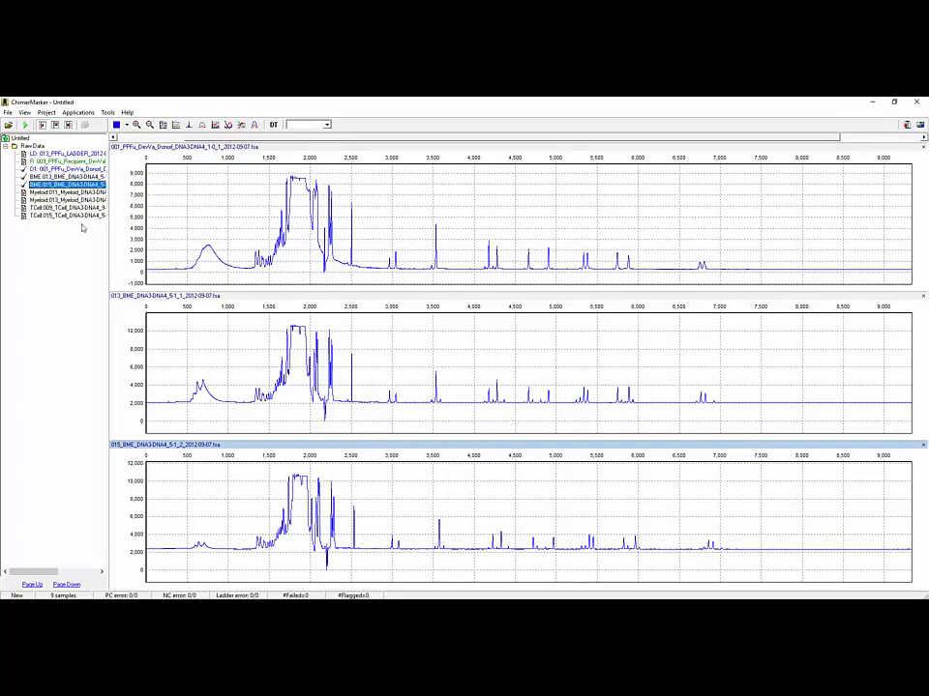
Step: Widen the sample list to show full file names and display the donor, recipient and cell-type designations in the Chimerism preferences
left_click_drag(110, 178, 155, 180)
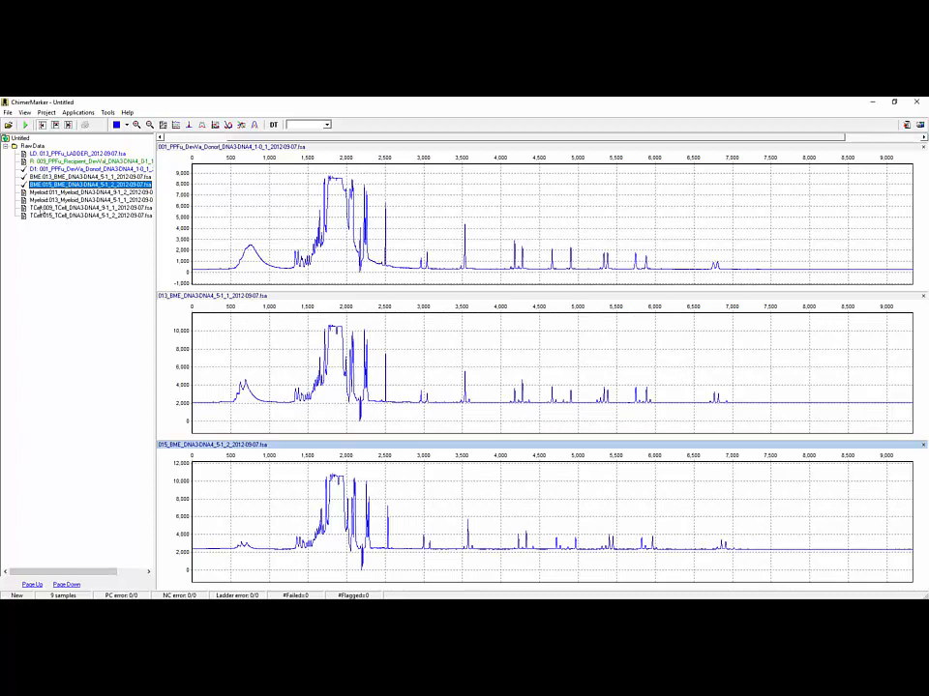
left_click(24, 112)
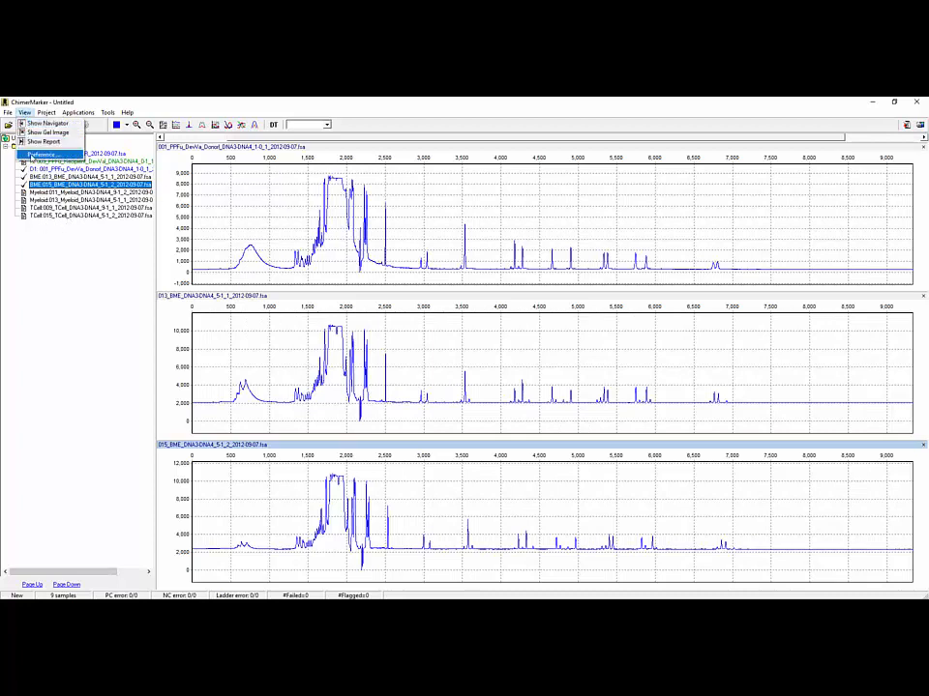
left_click(47, 156)
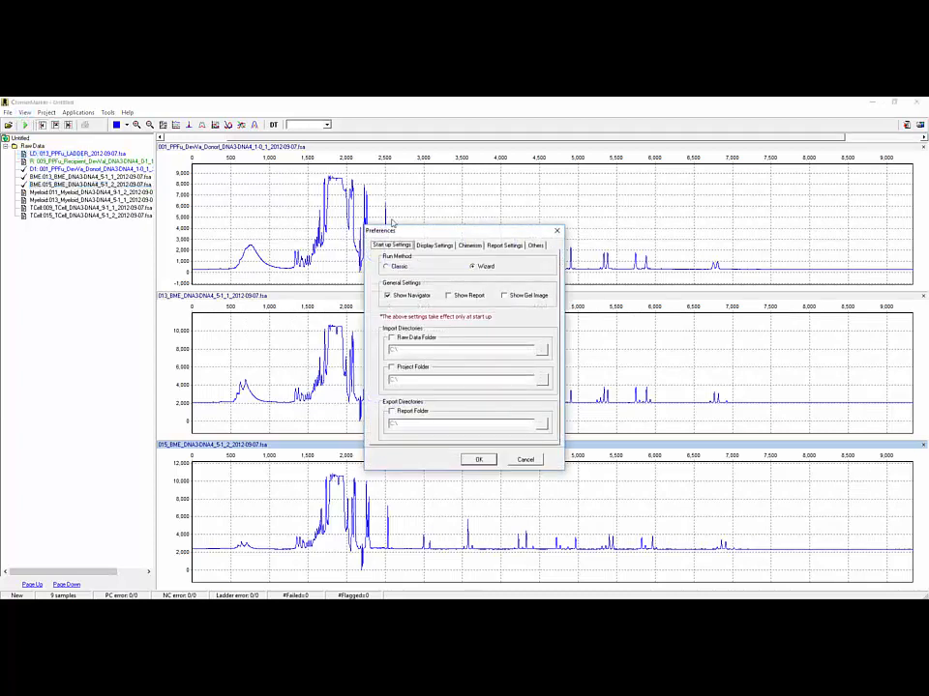
left_click(474, 246)
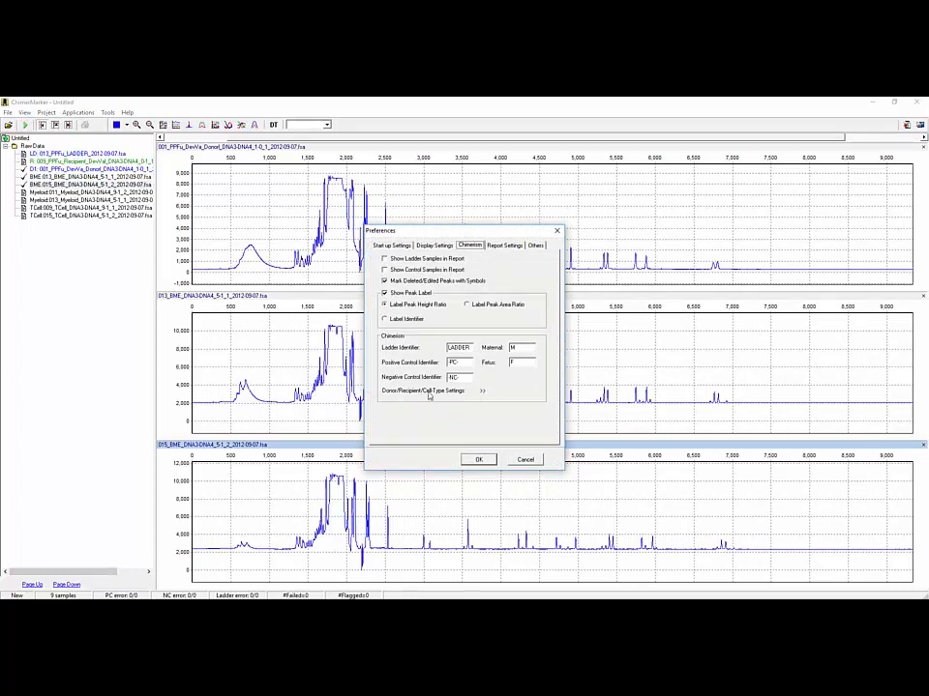
left_click(481, 393)
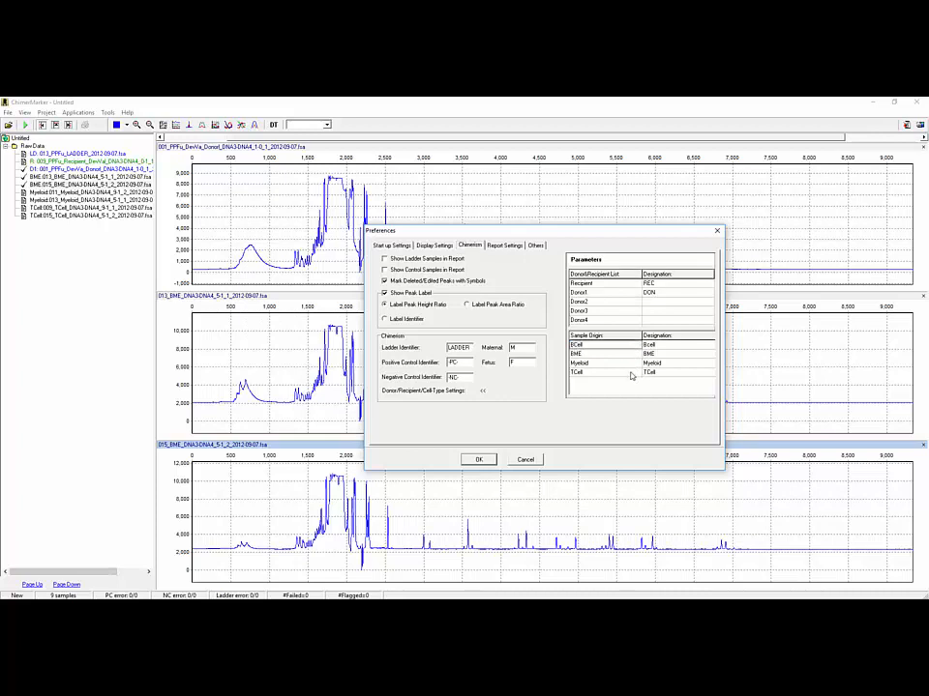
Step: View the editable cell type list with its sample origins and designations, then accept the preferences without changes
right_click(584, 375)
right_click(632, 374)
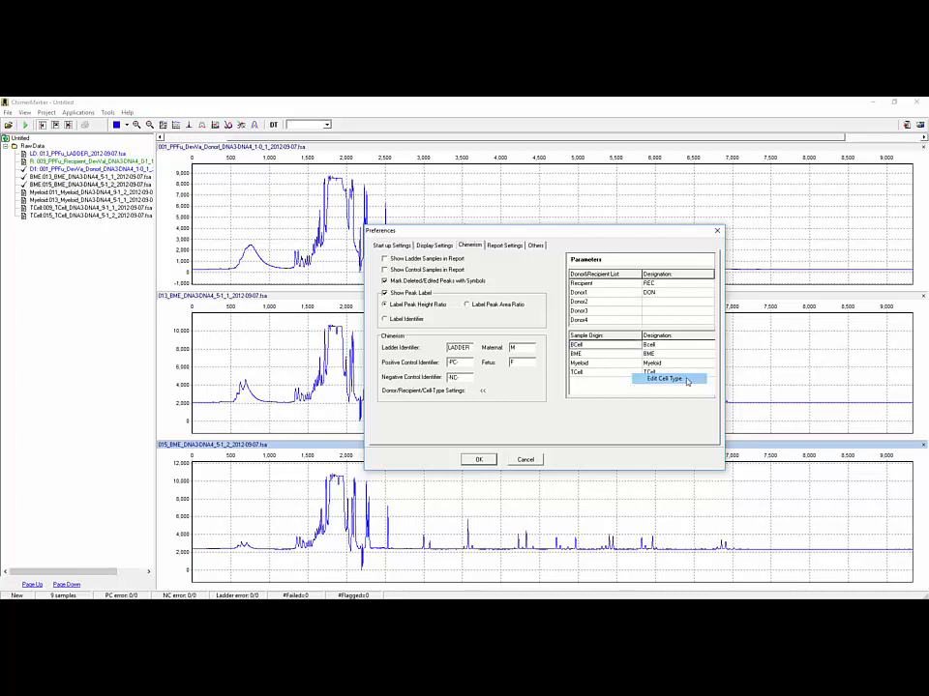
left_click(681, 379)
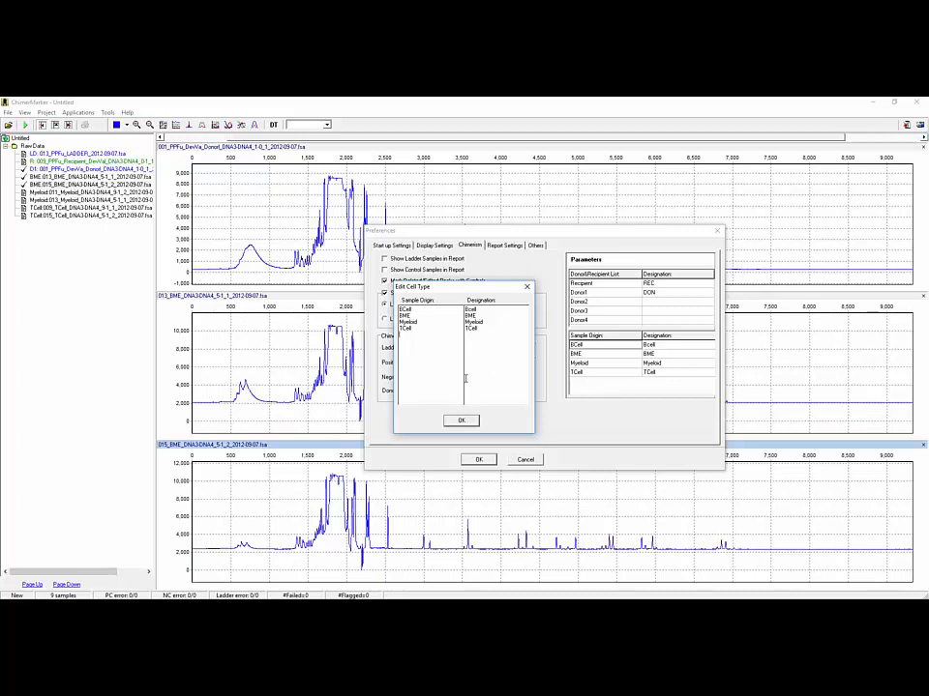
left_click(462, 421)
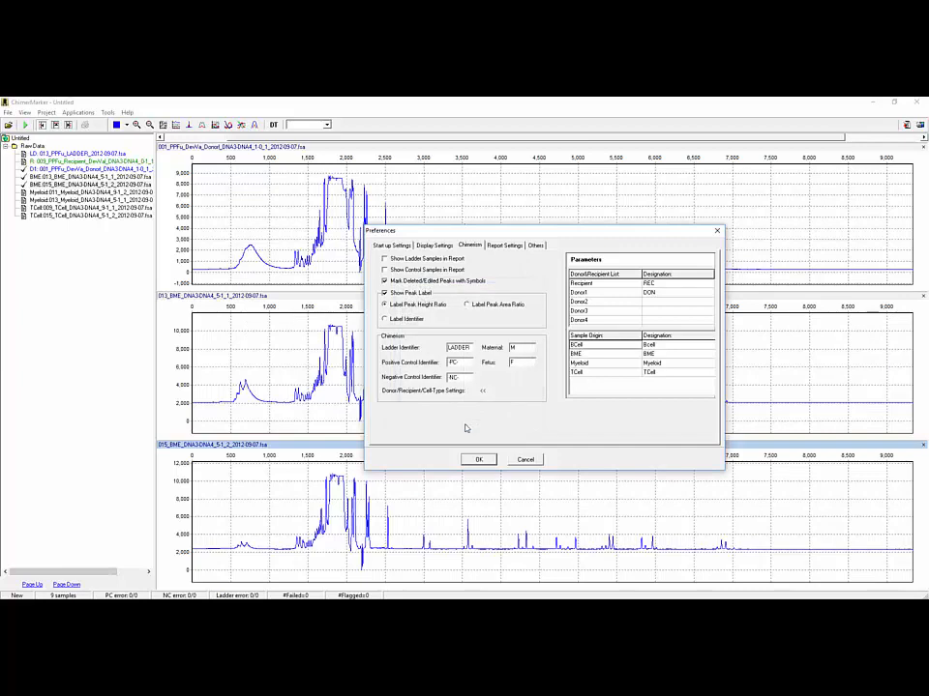
left_click(483, 460)
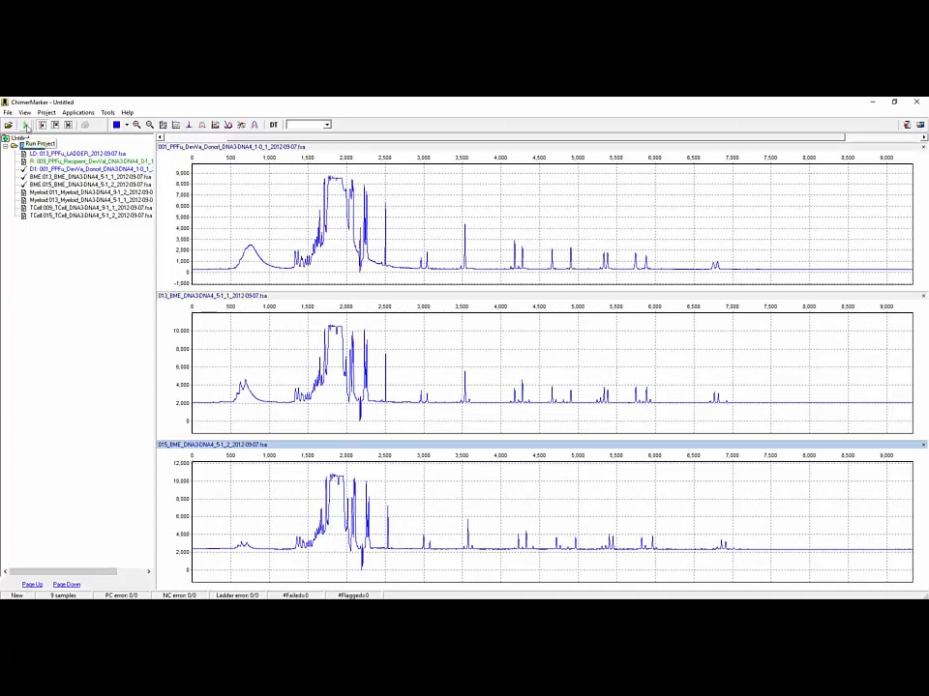
Step: Start a project run using the existing PowerPlex_Fusion template and continue to the data process options
left_click(47, 112)
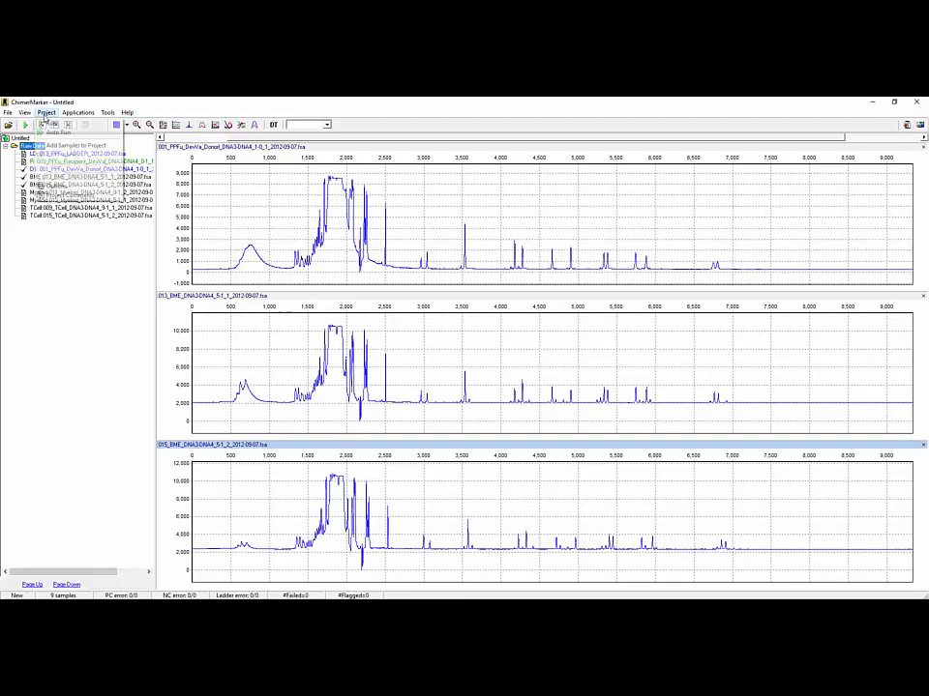
left_click(44, 128)
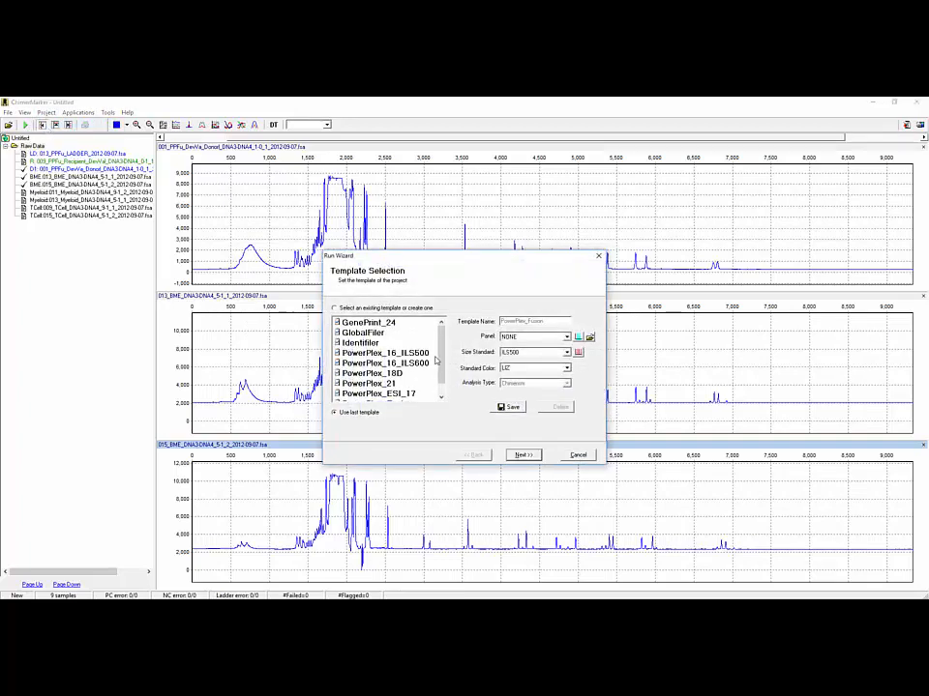
left_click_drag(441, 344, 441, 366)
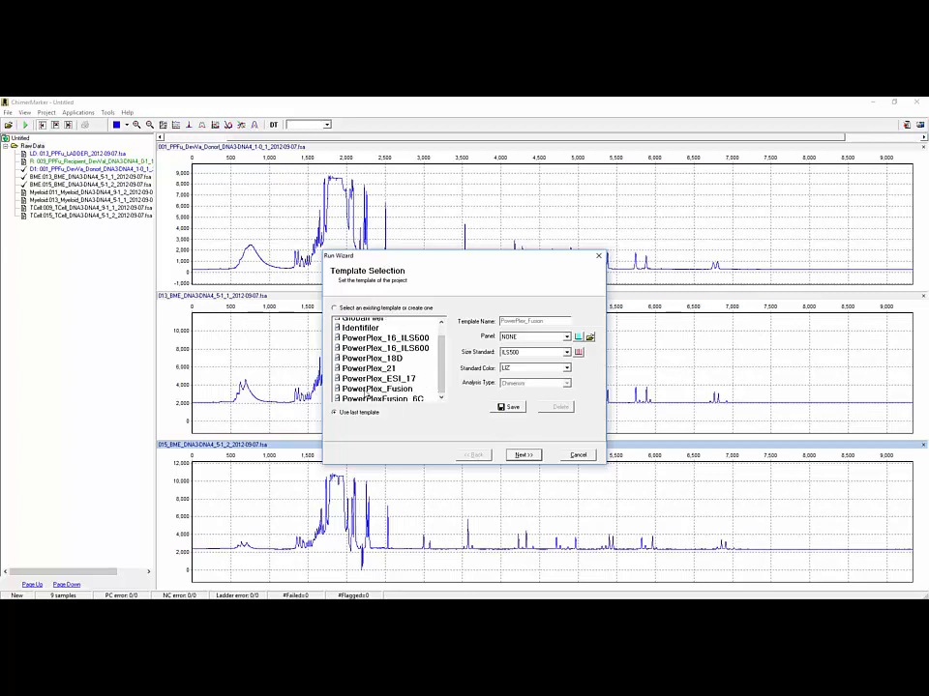
left_click(360, 389)
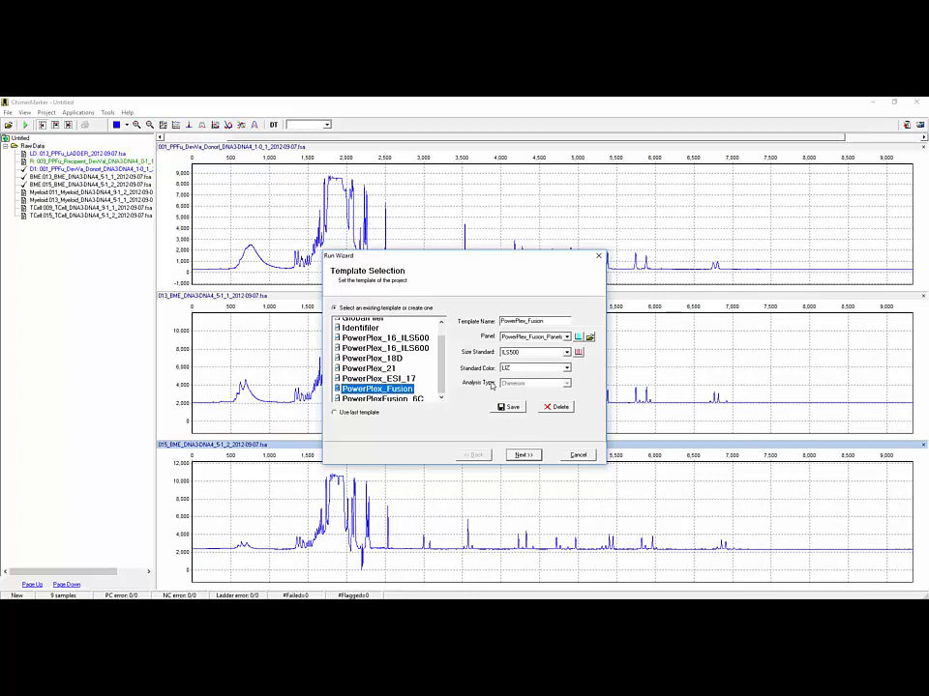
left_click(528, 454)
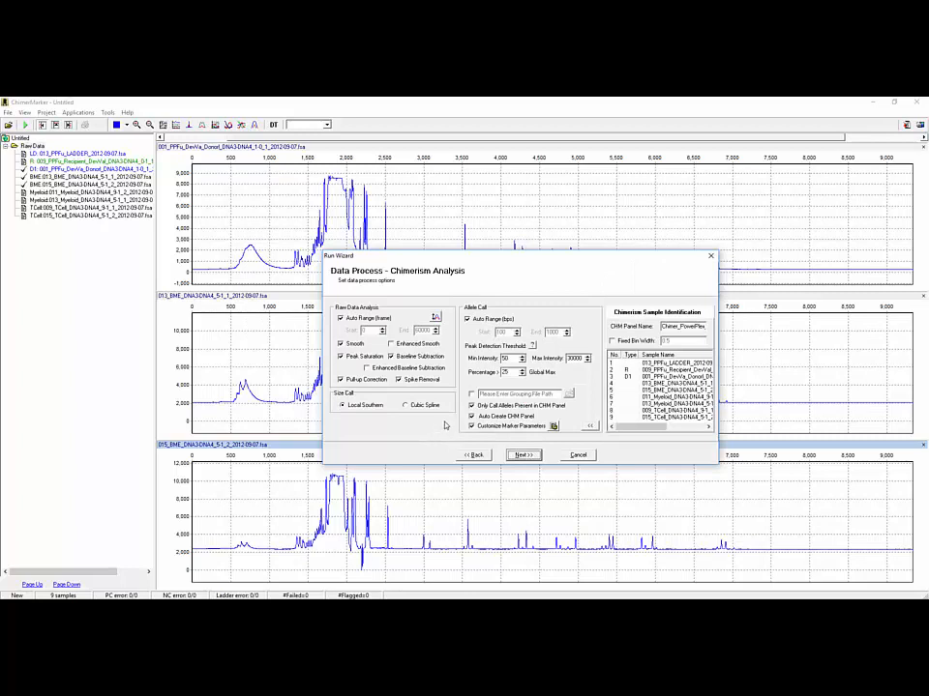
Step: Disable Auto Create CHM Panel and run the chimerism analysis with Auto Select Best Ladder and Auto Panel Adjustment enabled
left_click(472, 416)
left_click(472, 416)
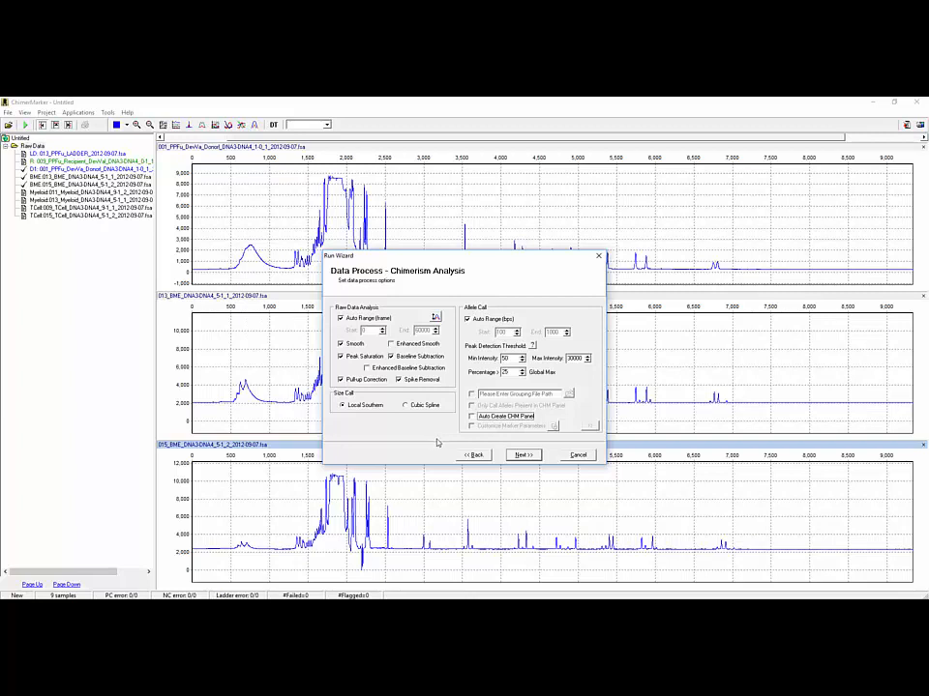
left_click(535, 456)
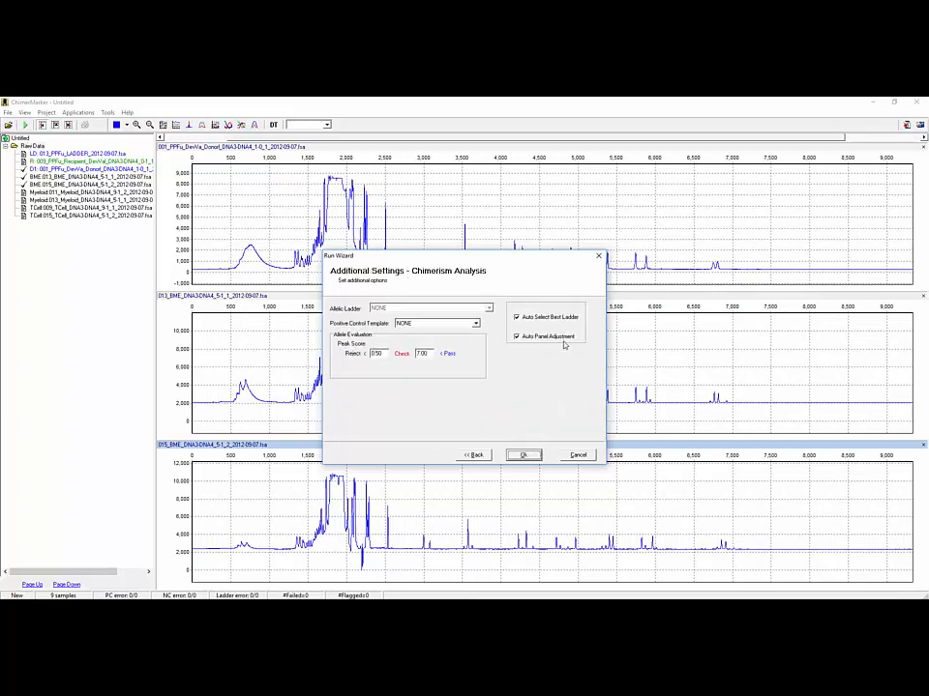
left_click(534, 457)
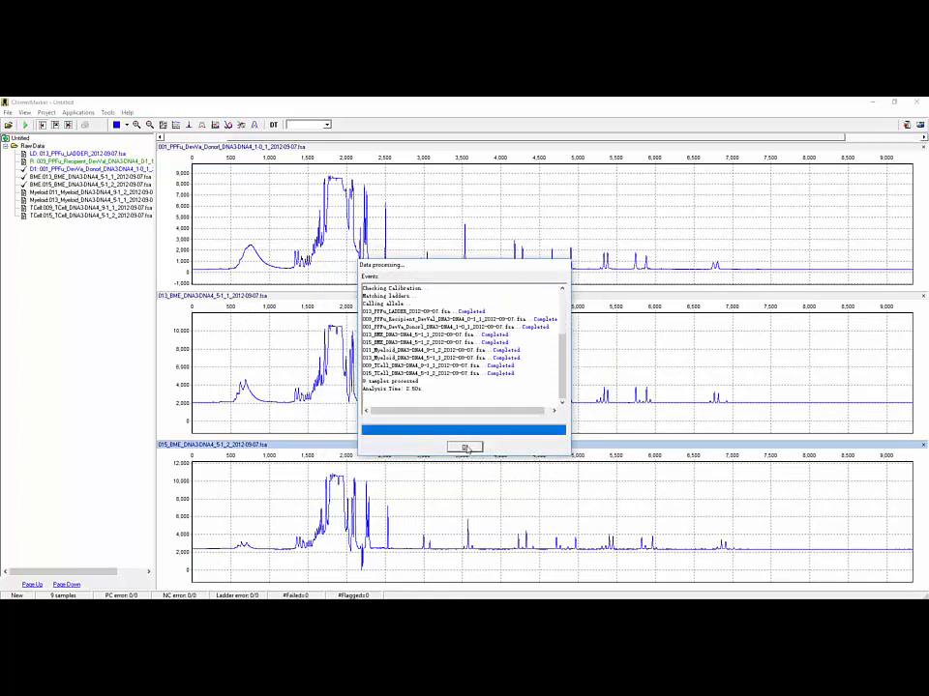
left_click(465, 447)
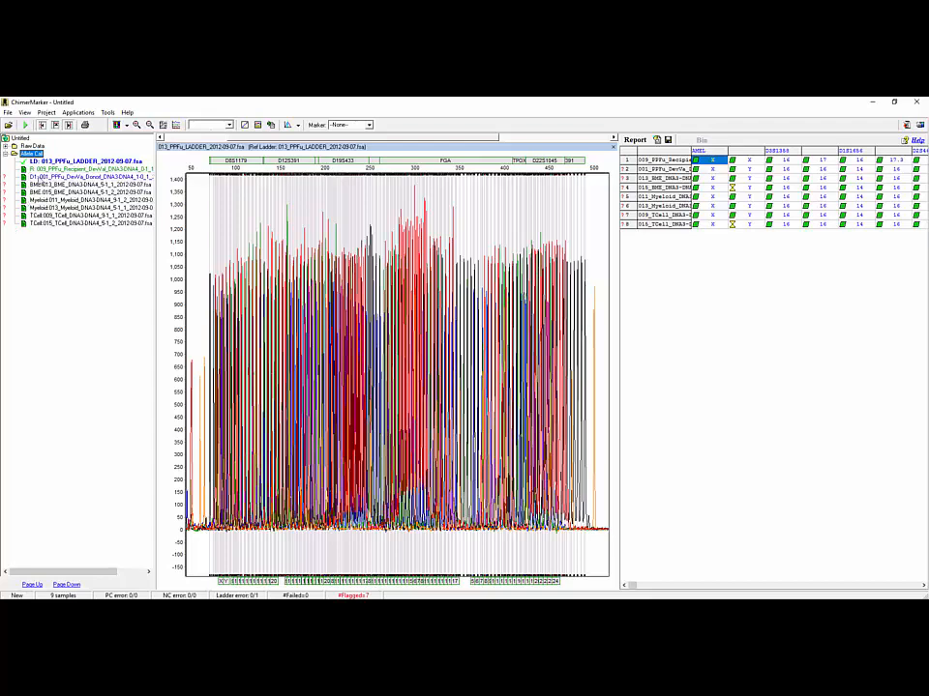
Step: Display the allele call electropherograms of the recipient and donor samples below the ladder
double_click(44, 169)
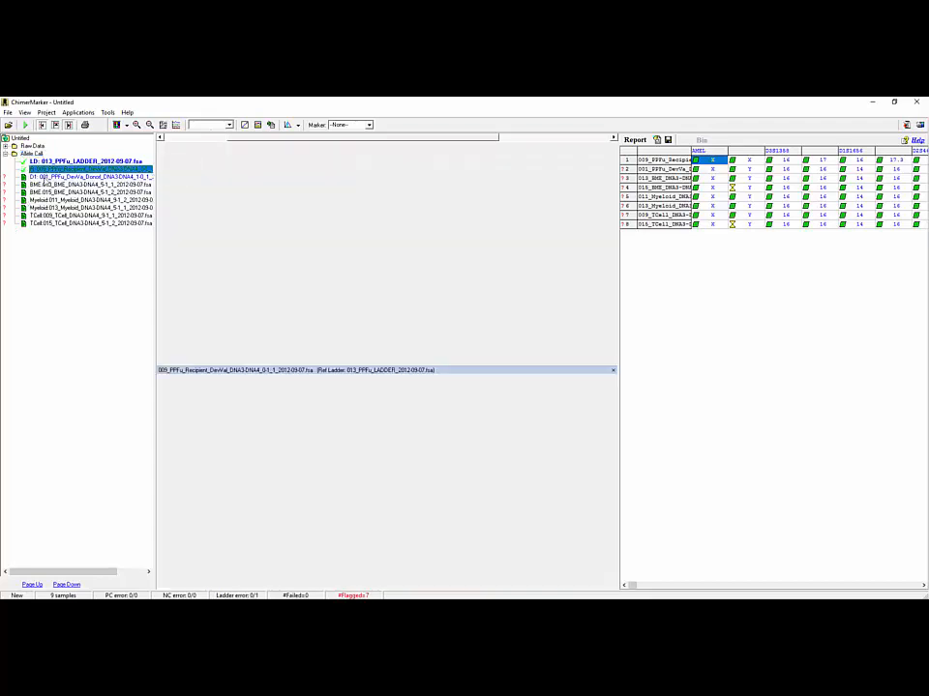
double_click(44, 177)
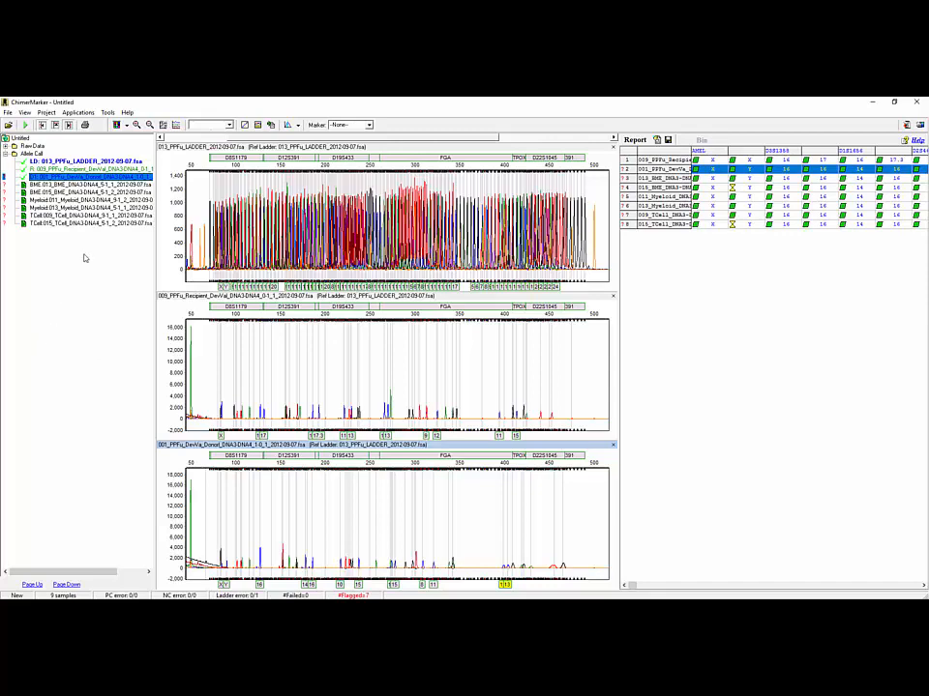
Step: Open the Panel Editor and select the project panel adjusted to the 013_PPFu_LADDER sample, widening the panel list to show full names
left_click(107, 114)
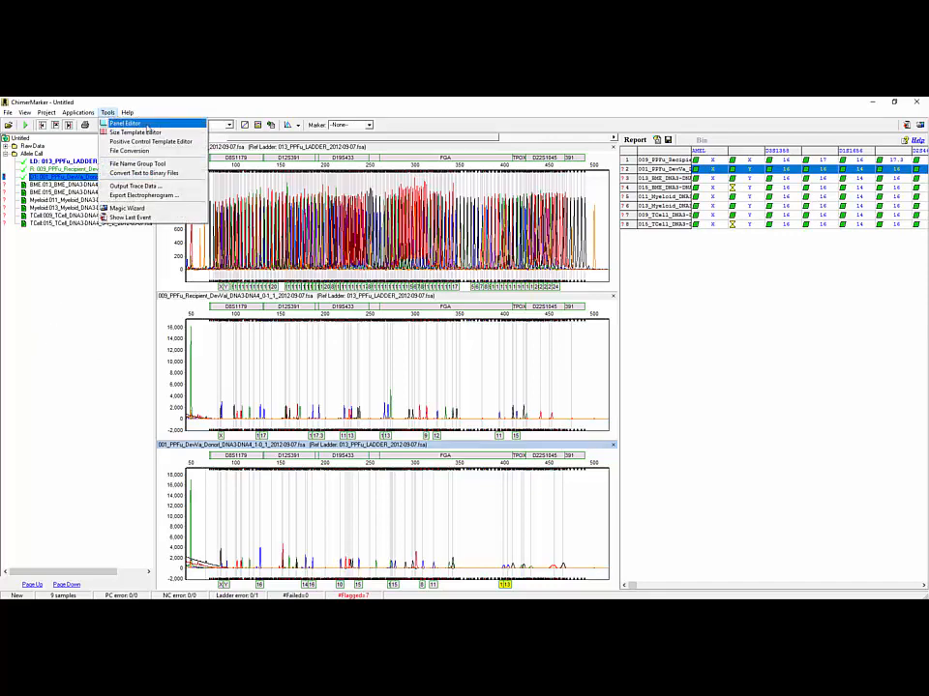
left_click(145, 124)
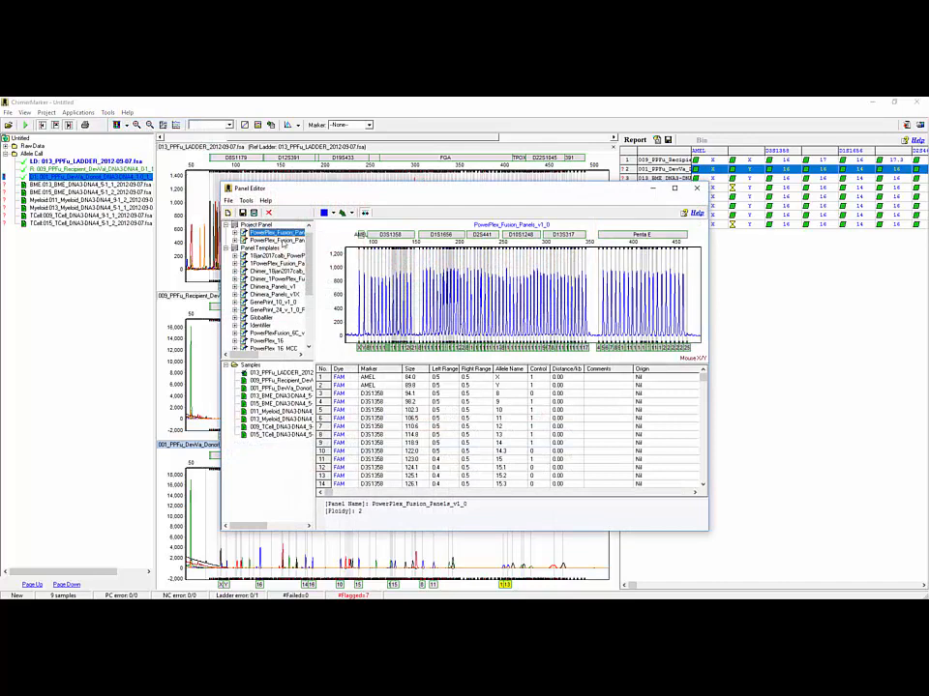
left_click(280, 240)
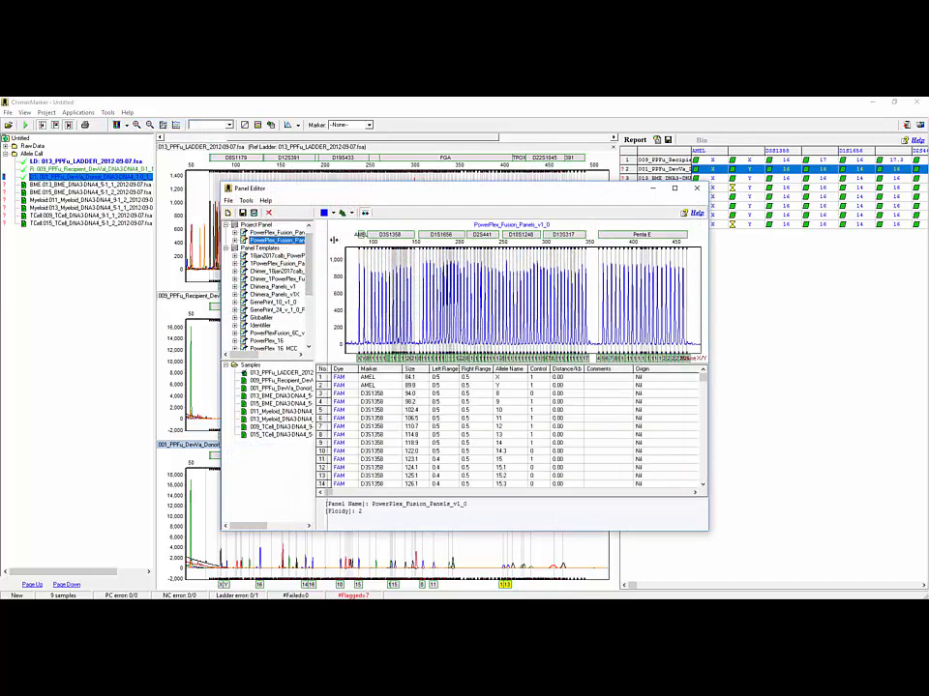
left_click_drag(384, 237, 383, 238)
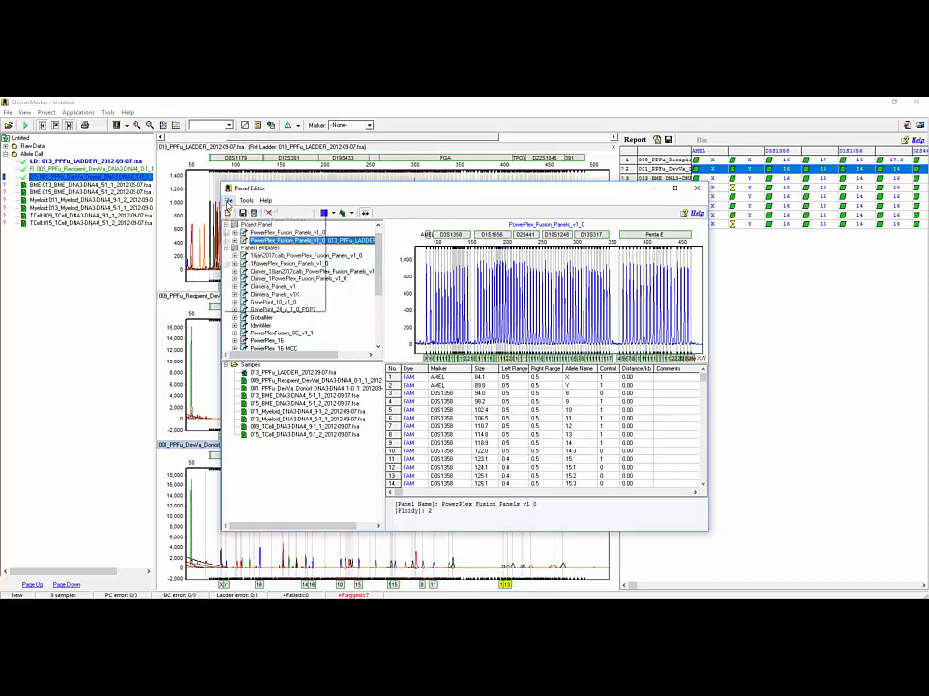
Step: Save the ladder-adjusted panel as a new panel named calb_PowerPlex_Fusion_Panels_v1_0 and close the Panel Editor
left_click(228, 202)
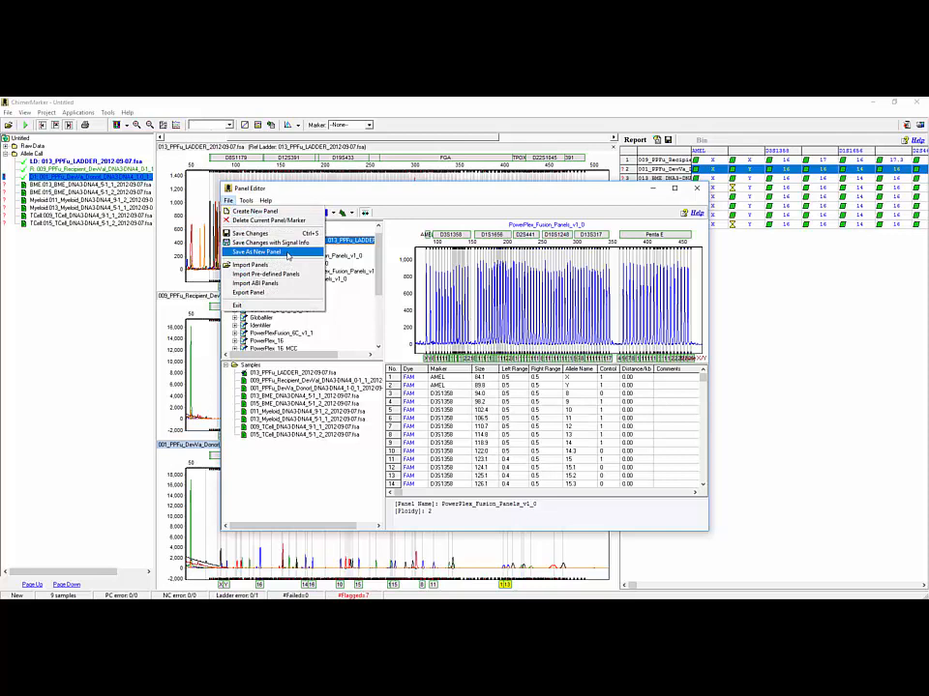
left_click(287, 254)
left_click(406, 358)
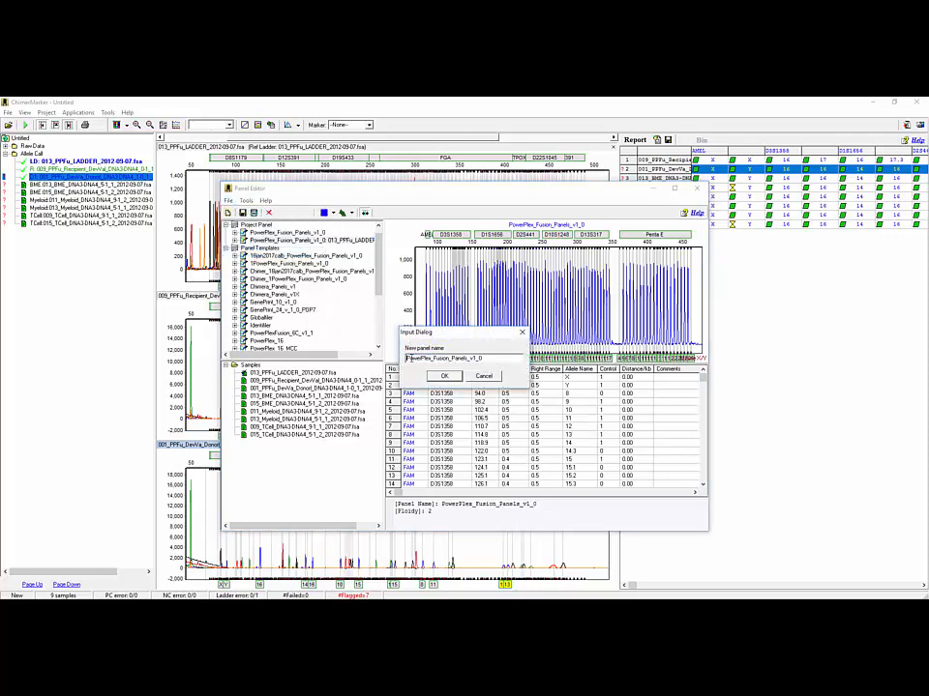
type("calb_")
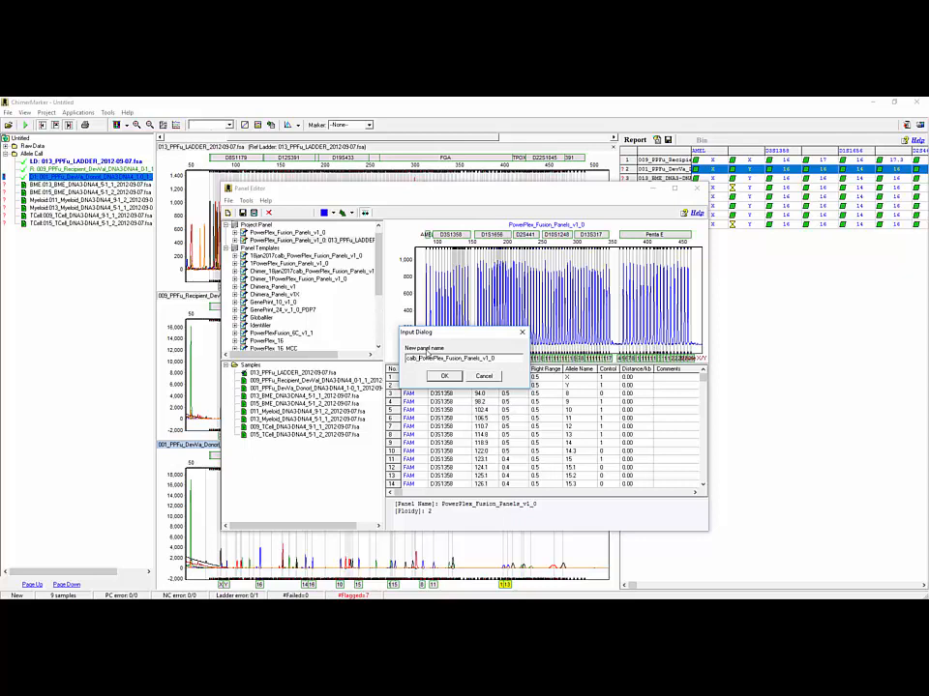
left_click(443, 376)
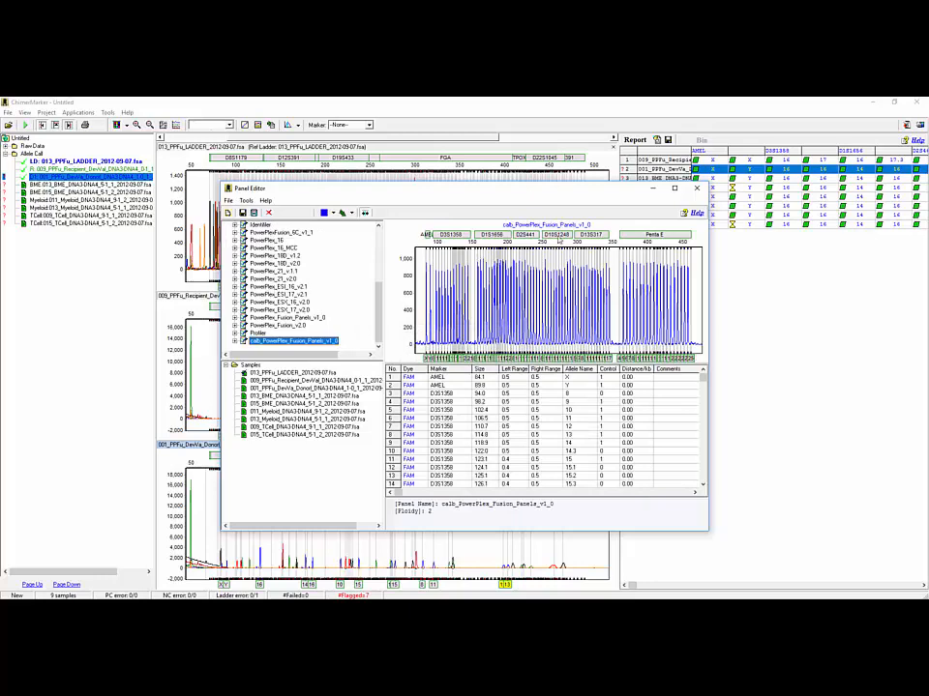
left_click(698, 189)
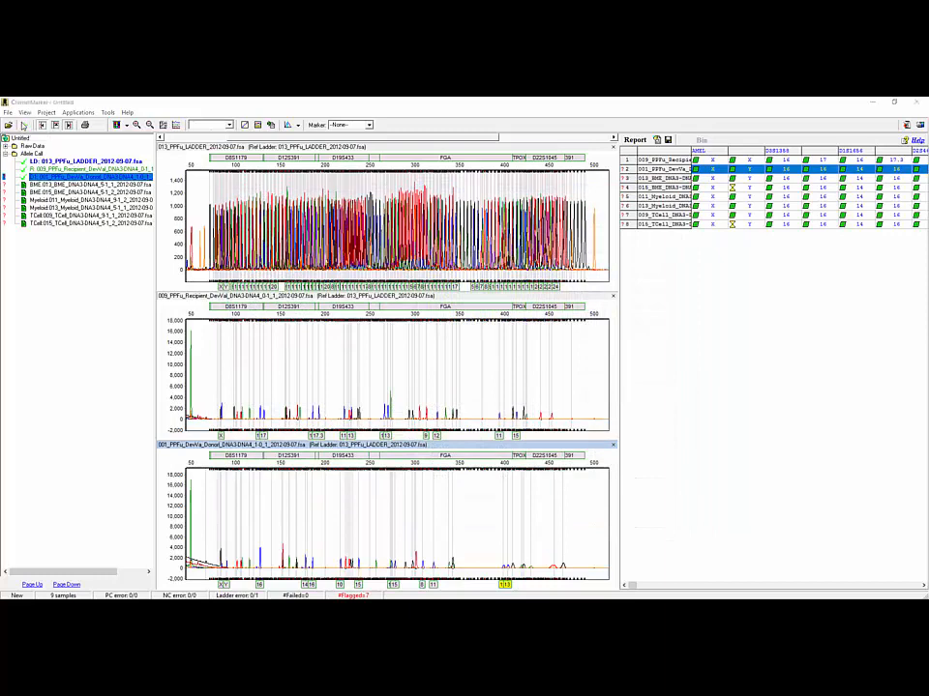
Step: Start a new project run with the calb_PowerPlex_Fusion_Panels_v1_0 panel and accept the data process options with Auto Create CHM Panel enabled
left_click(24, 125)
left_click(567, 338)
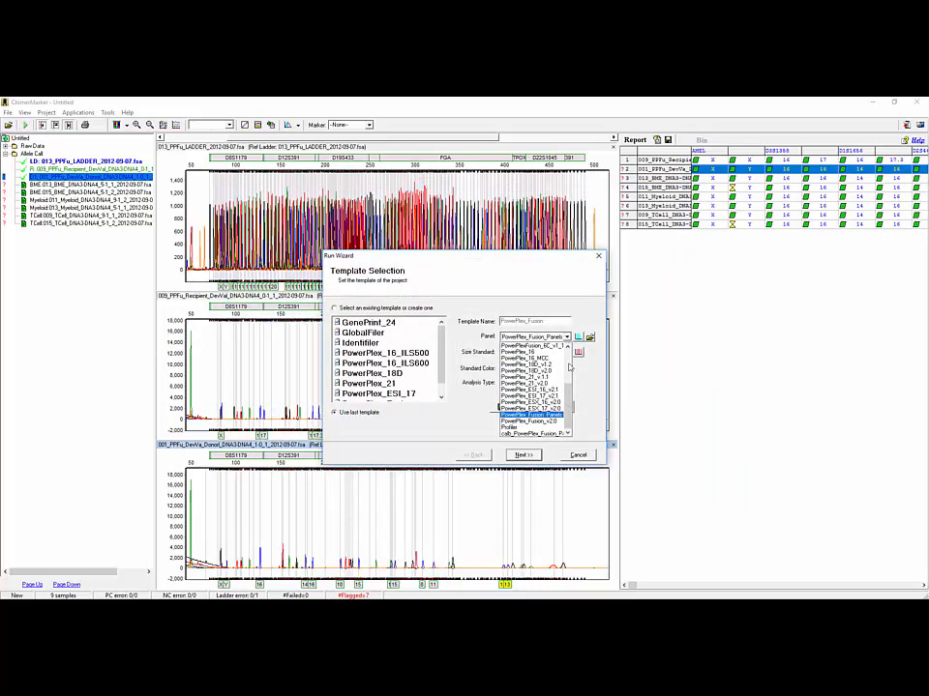
left_click(535, 433)
left_click(522, 456)
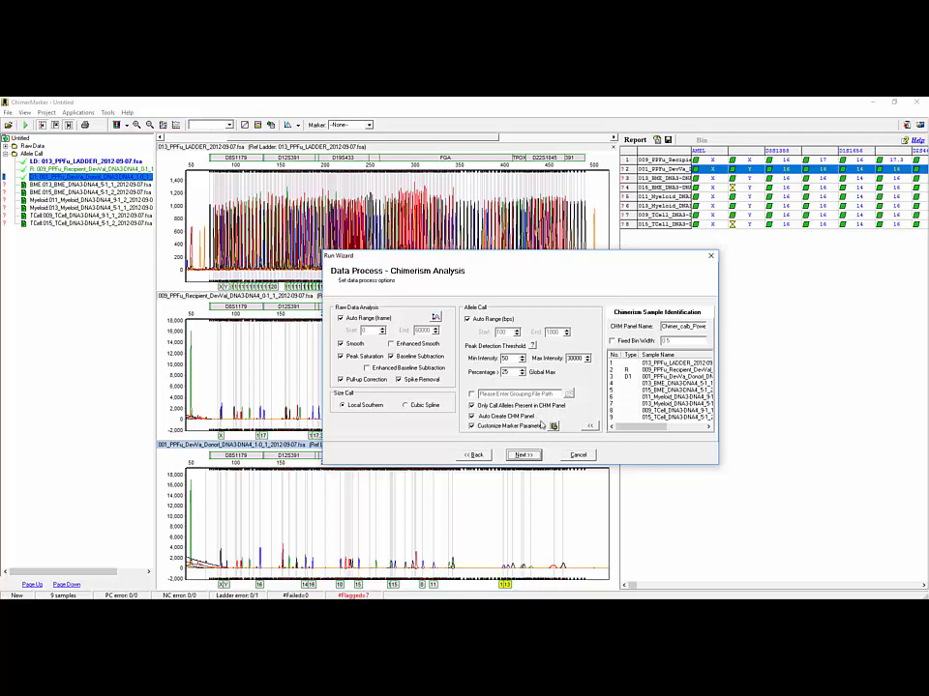
left_click(531, 455)
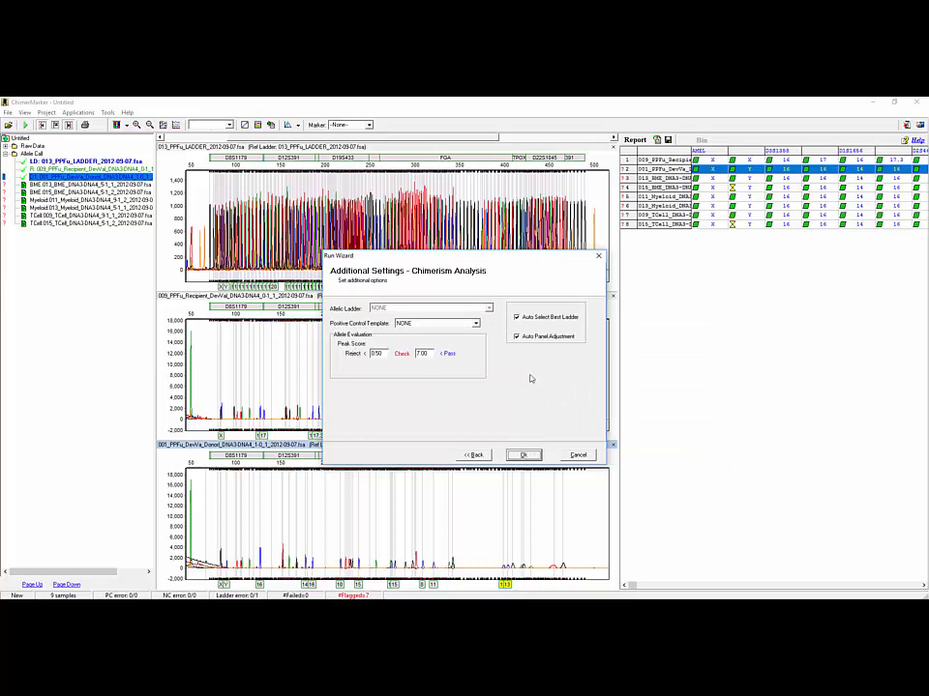
Step: Disable Auto Select Best Ladder and Auto Panel Adjustment, and run the chimerism analysis to completion
left_click(516, 318)
left_click(517, 337)
left_click(523, 456)
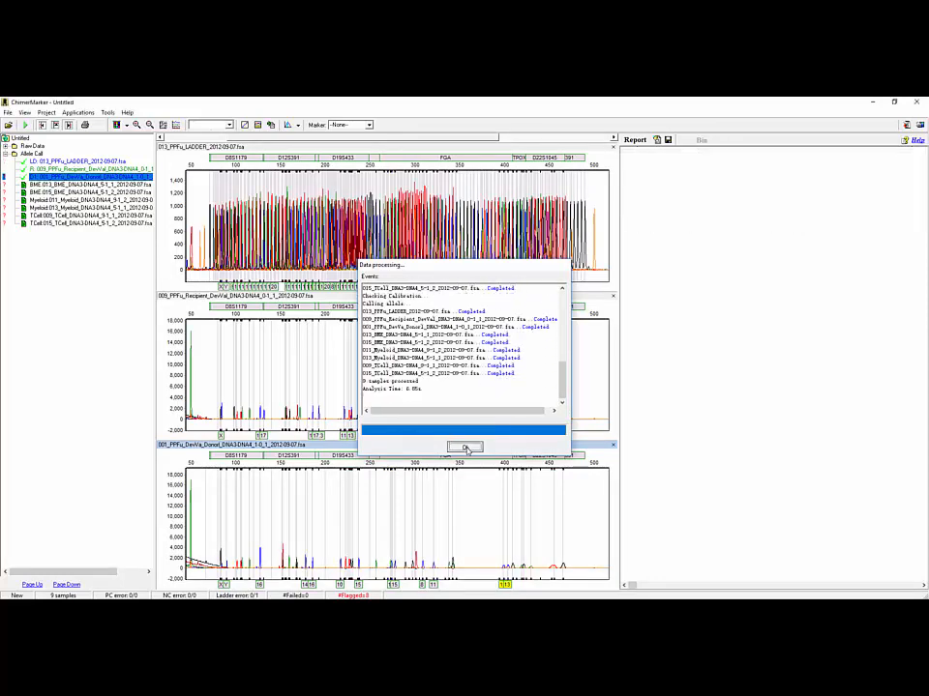
left_click(465, 448)
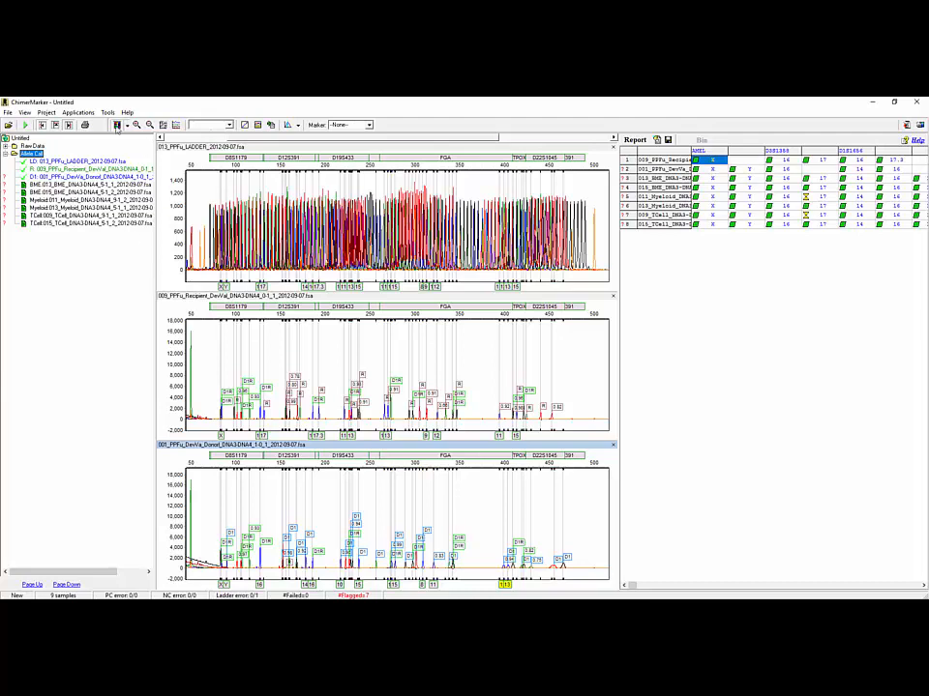
Step: Show only the blue dye traces and start a Single-Donor Chimerism Analysis, reviewing its additional settings and accepting them unchanged
left_click(116, 125)
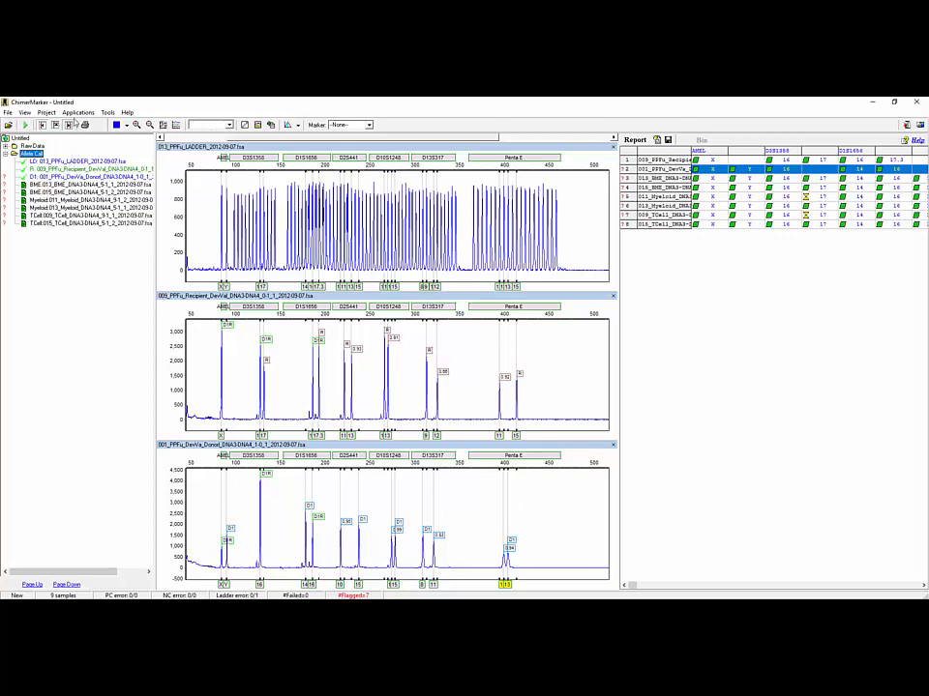
left_click(77, 112)
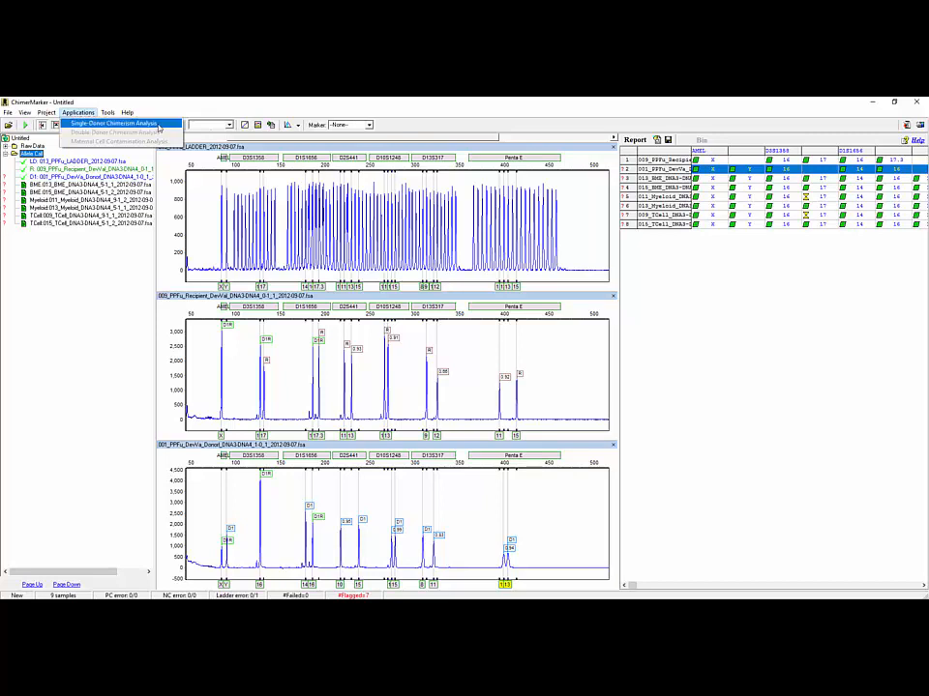
left_click(155, 123)
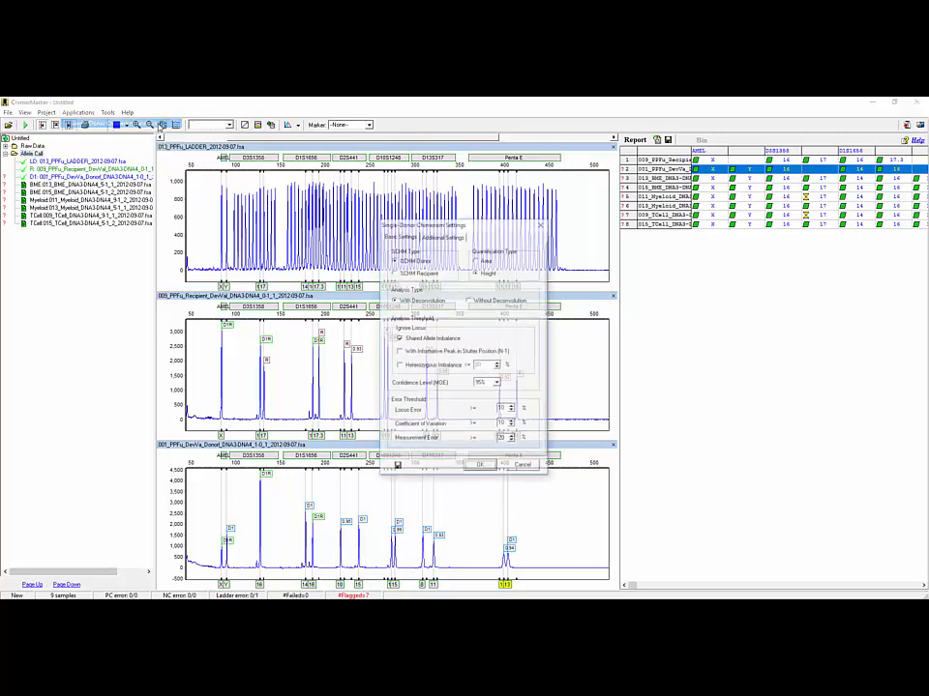
left_click(442, 236)
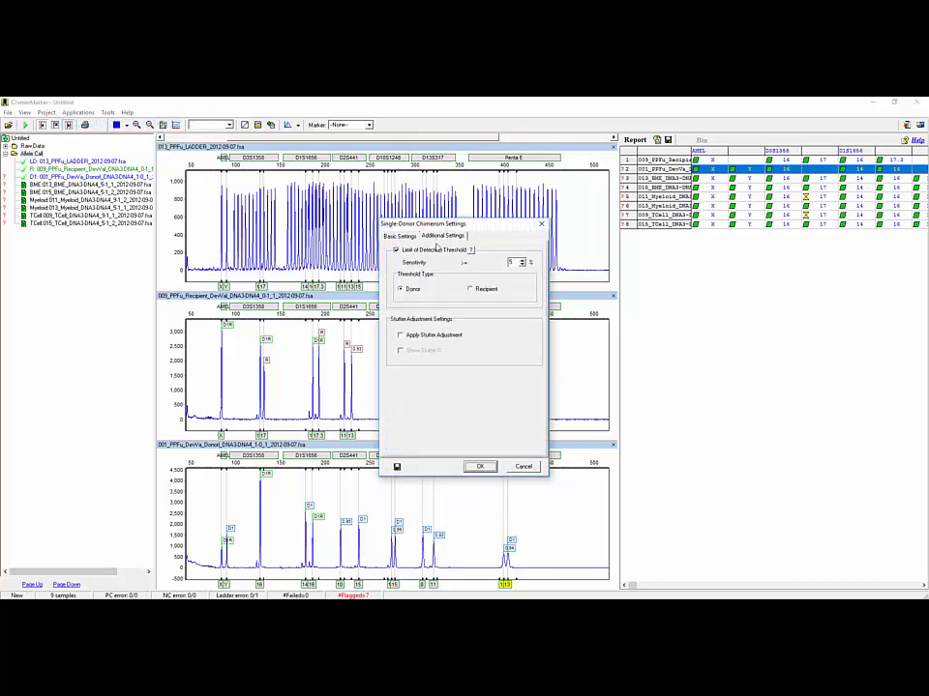
left_click(479, 466)
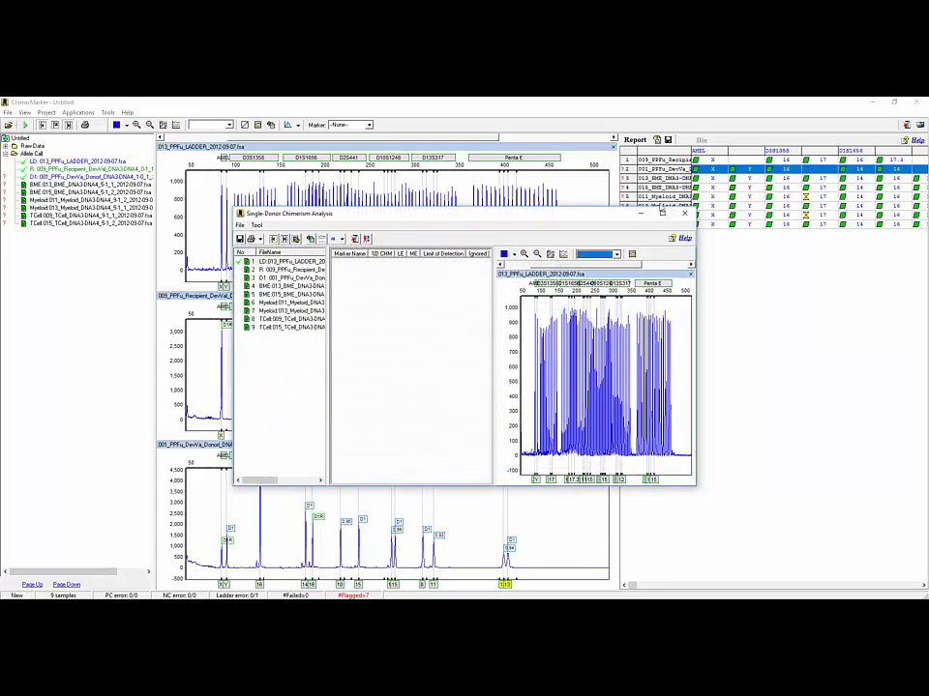
Step: Maximize the Single-Donor Chimerism Analysis and examine the marker results and traces of the BME, Myeloid and first TCell samples
left_click(661, 213)
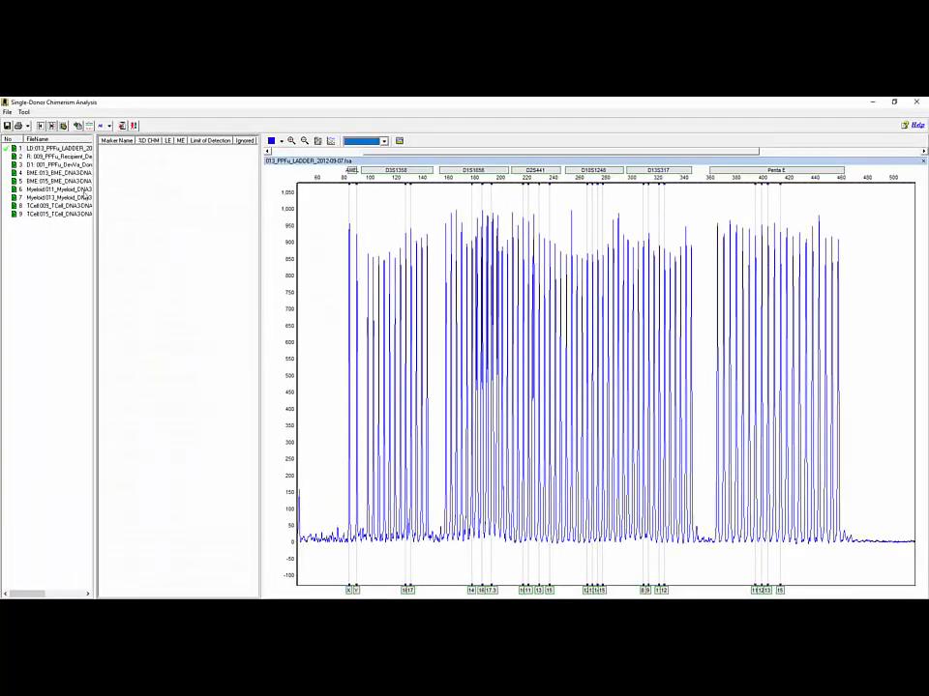
left_click(49, 148)
left_click(48, 173)
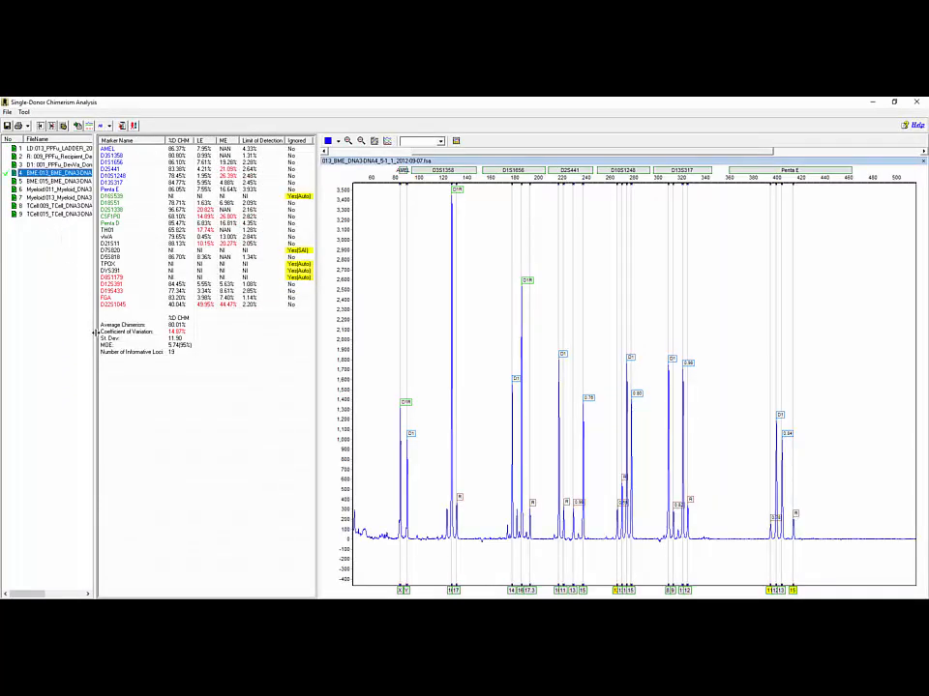
left_click(37, 182)
key("Down")
key("Down")
key("Down")
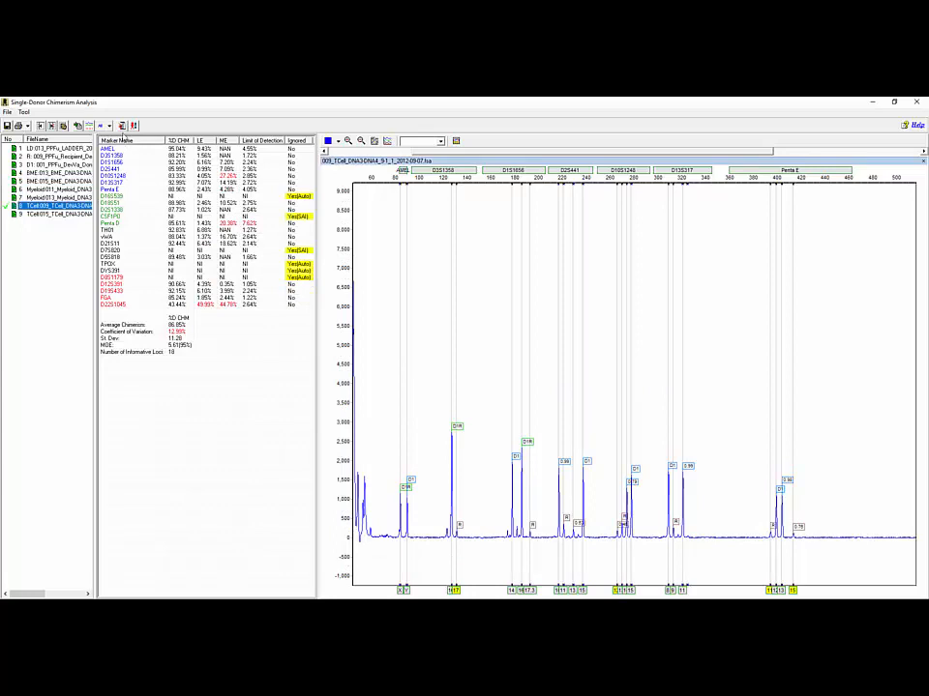
Step: Open the Longitudinal Report, include all six BME, Myeloid and TCell samples, and generate the longitudinal graph
left_click(122, 126)
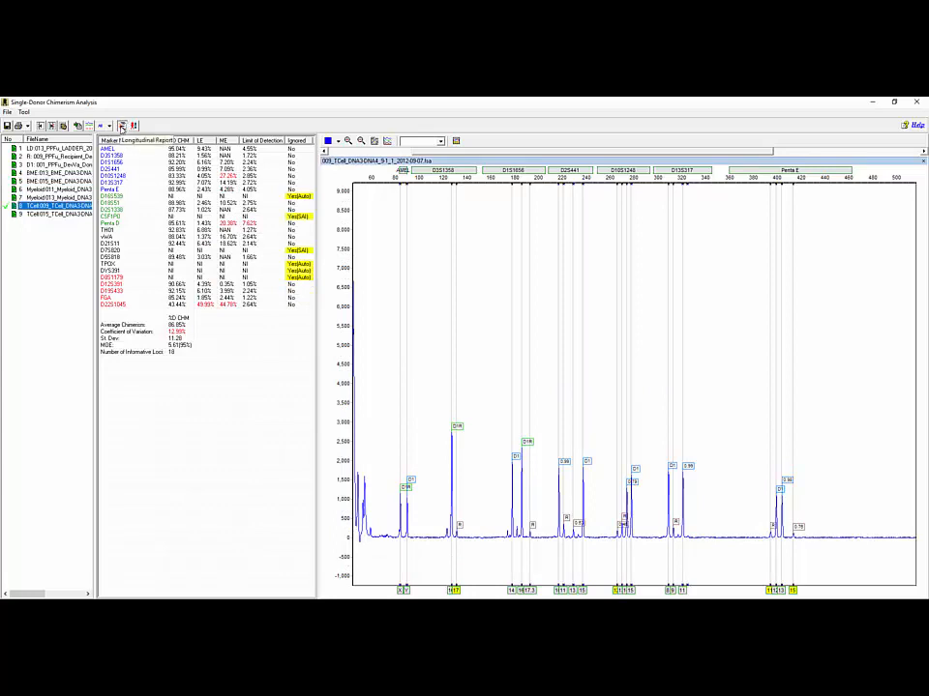
left_click(635, 172)
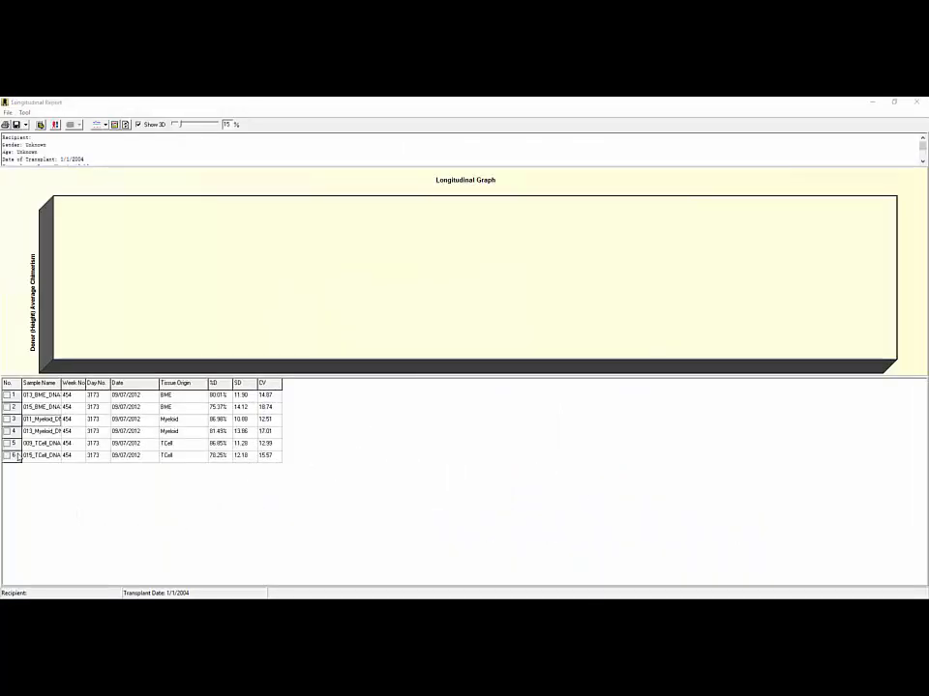
left_click(8, 395)
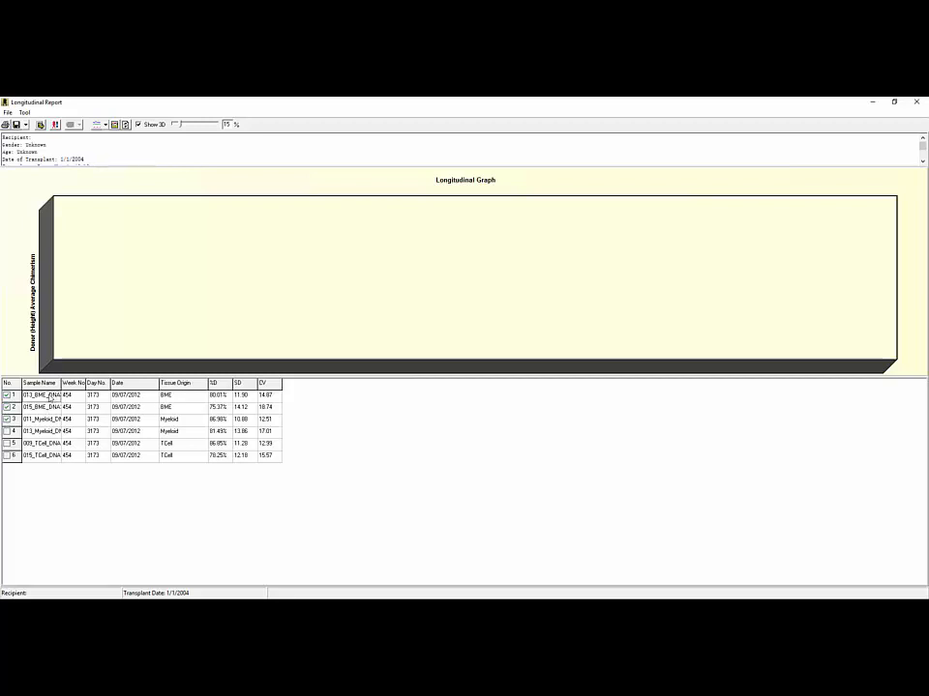
left_click_drag(49, 406, 49, 466)
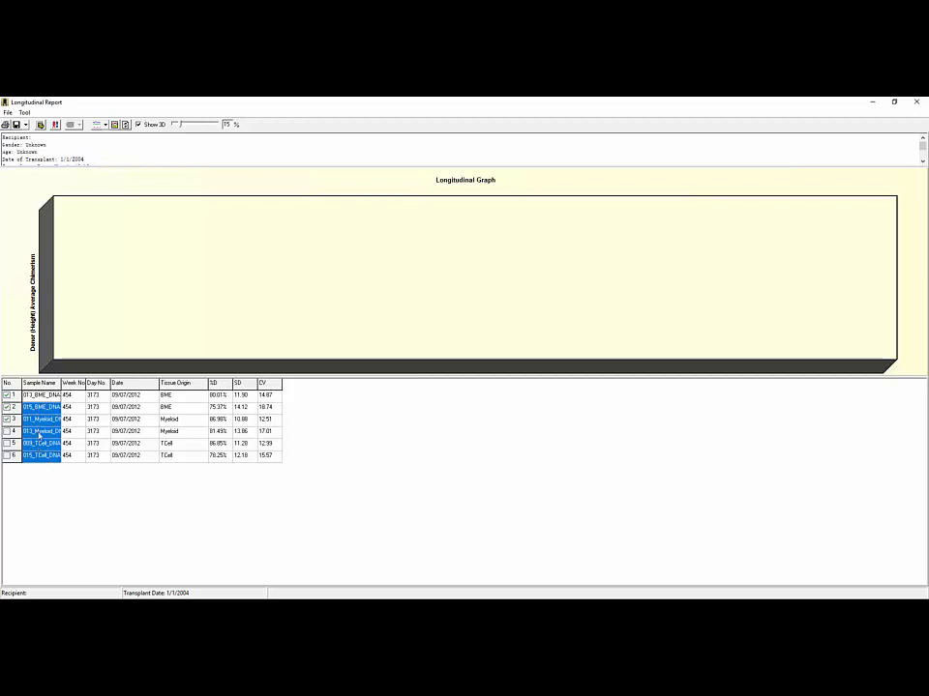
right_click(39, 438)
left_click(75, 440)
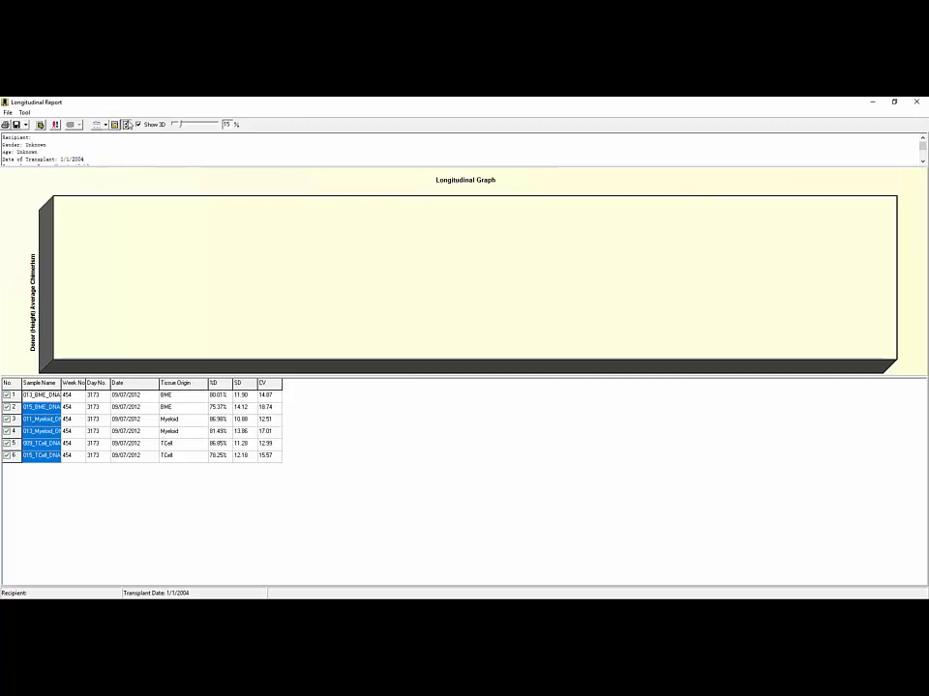
left_click(127, 125)
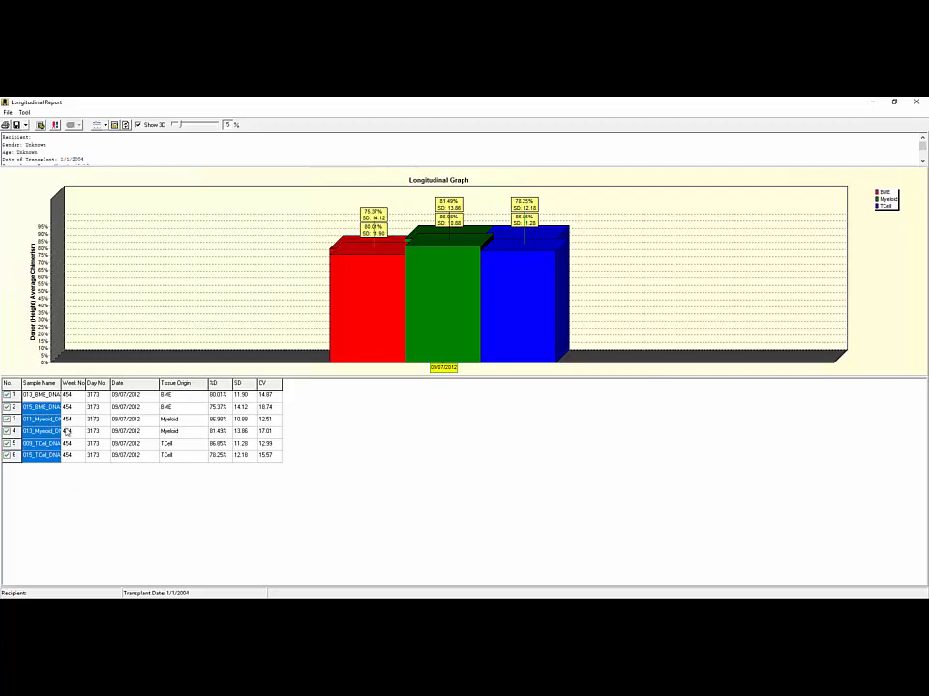
Step: Set the date of the 013_BME sample in the report table to 10/07/2012
left_click(146, 400)
left_click(149, 400)
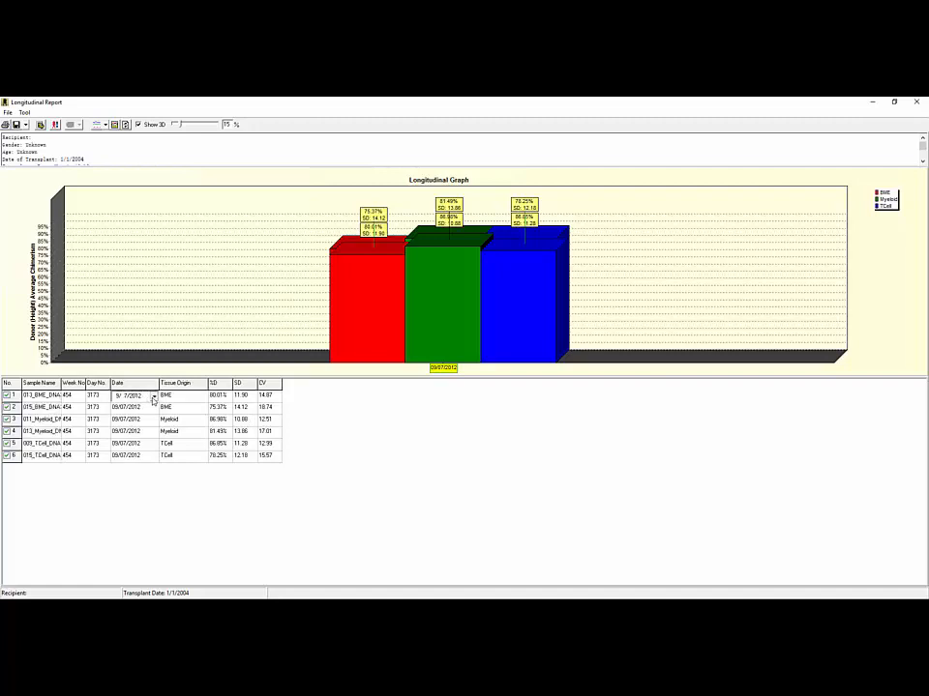
left_click(152, 397)
left_click(190, 409)
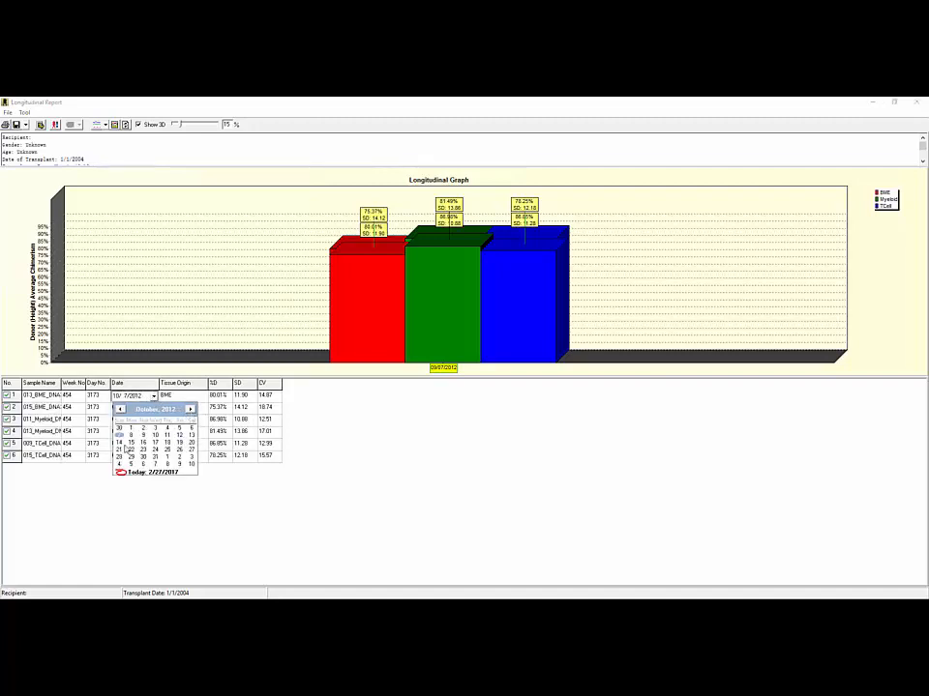
left_click(119, 434)
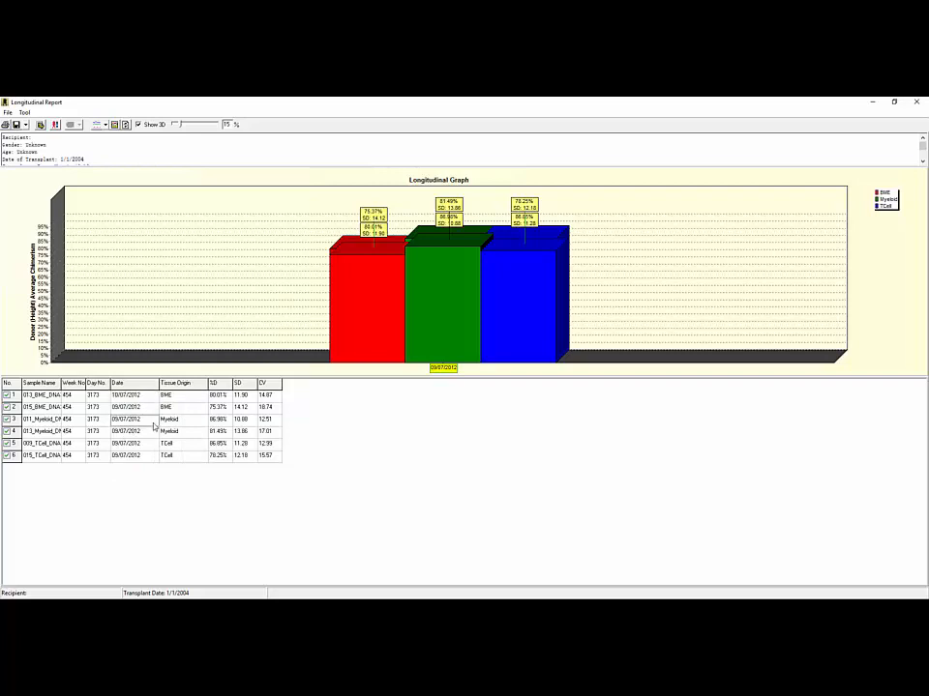
Step: Set the dates of the 011_Myeloid and 009_TCell samples in the report table to 10/07/2012
left_click(140, 420)
left_click(153, 420)
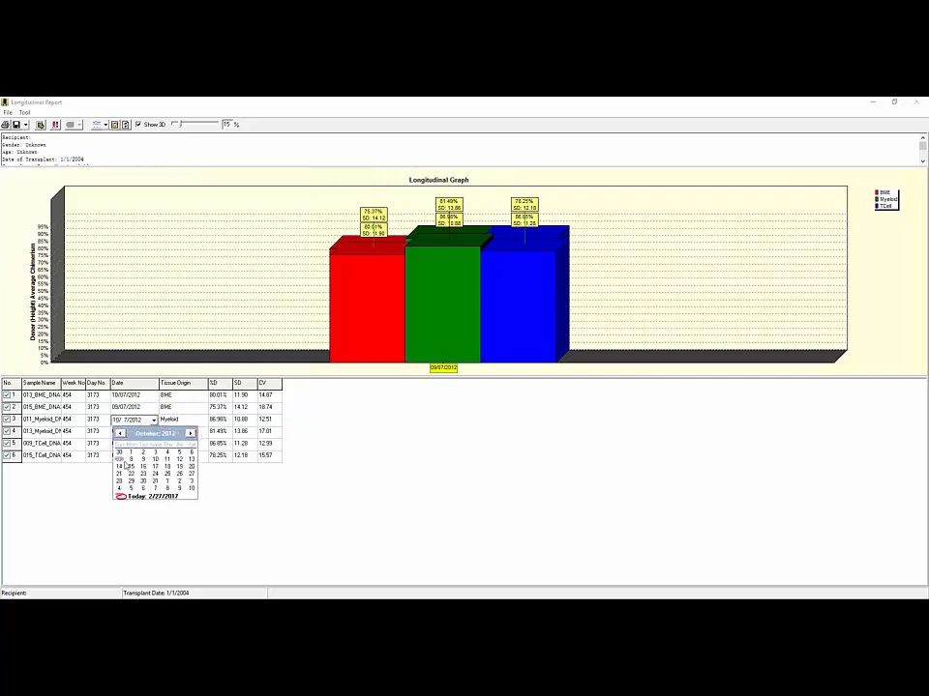
left_click(119, 461)
left_click(138, 444)
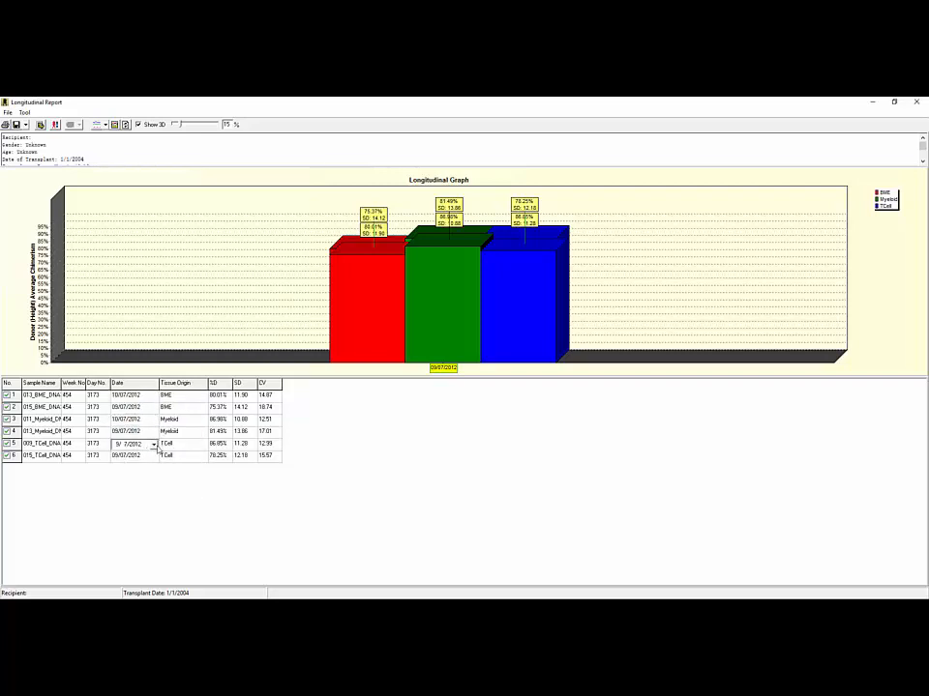
left_click(153, 444)
left_click(189, 458)
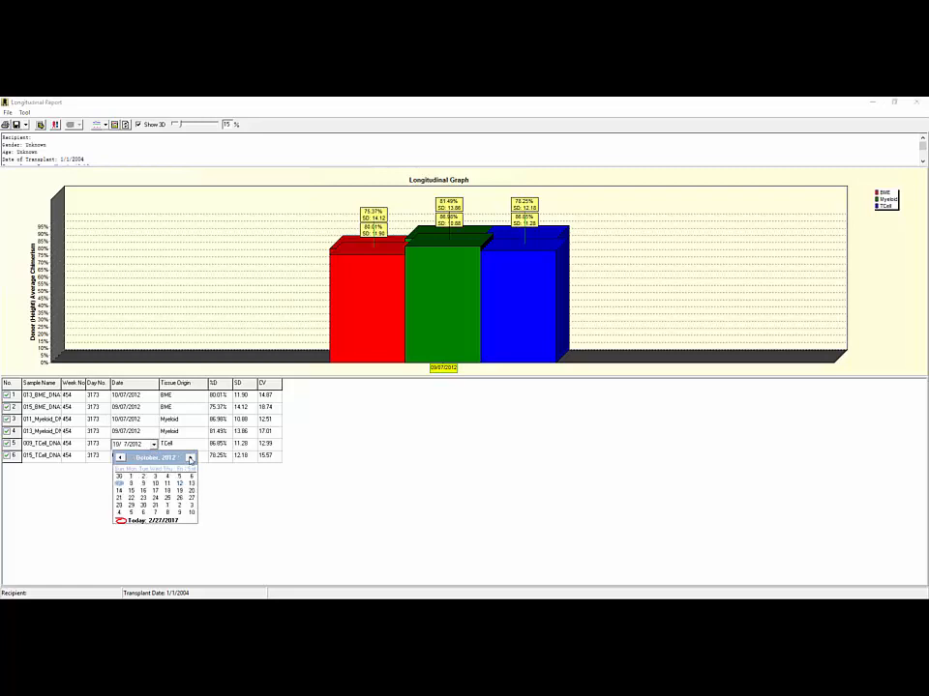
left_click(119, 485)
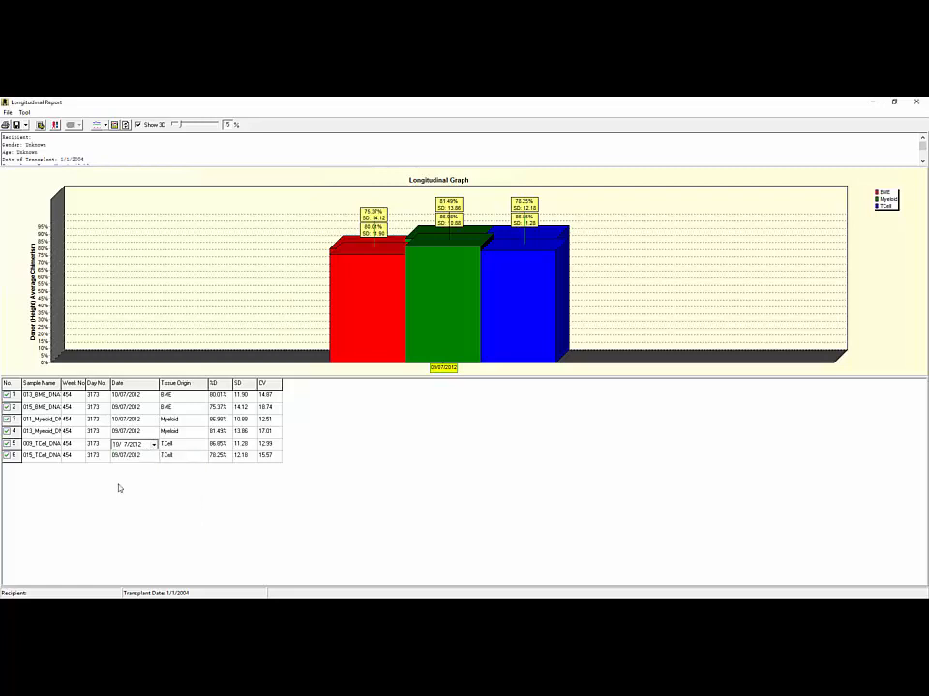
Step: Refresh the longitudinal graph with the new sample dates, and check the tissue origin choices for the 013_BME sample
left_click(126, 124)
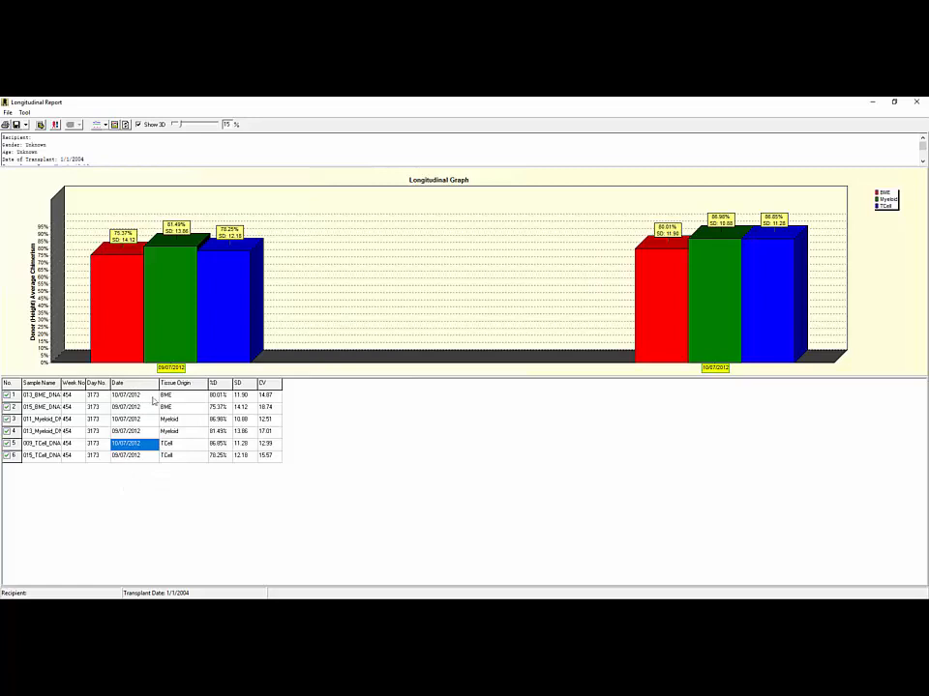
left_click(200, 397)
left_click(202, 399)
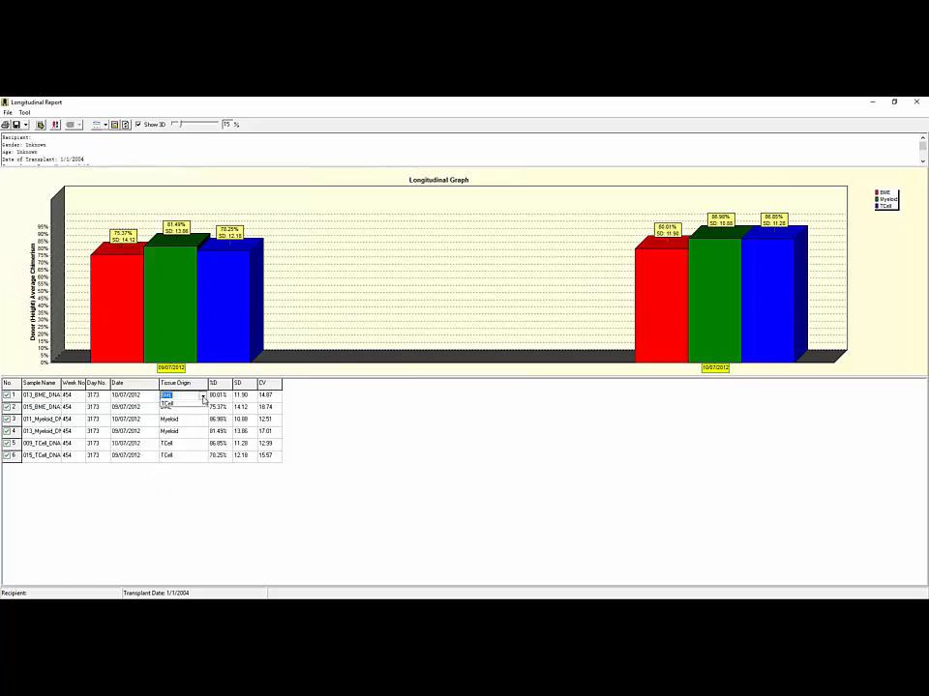
left_click(202, 397)
left_click(174, 413)
Step: Sort the sample table by tissue origin in reverse order and by date with the newest samples first
left_click(200, 386)
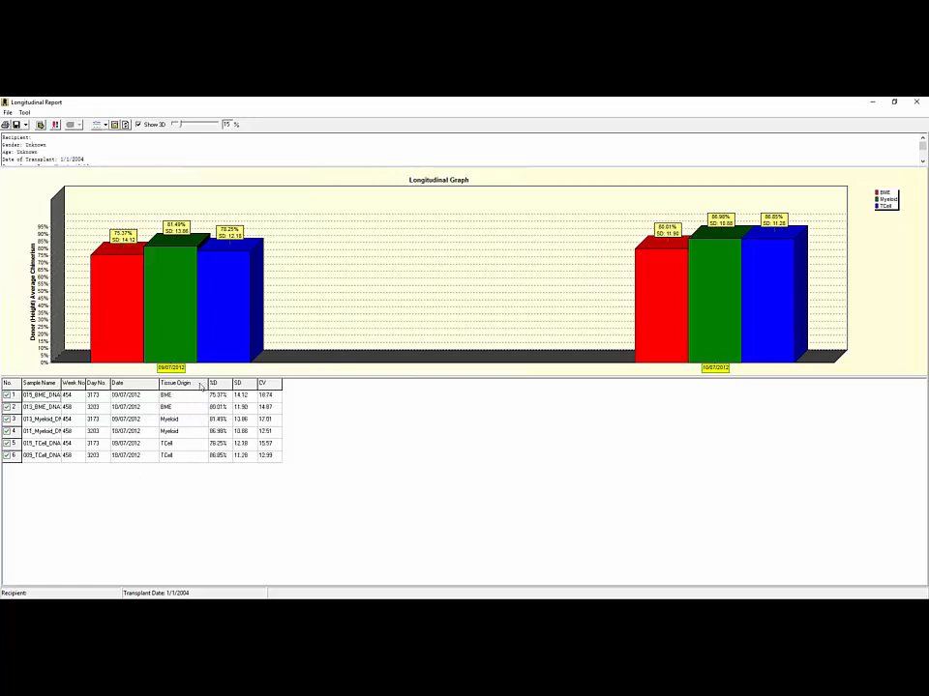
left_click(195, 386)
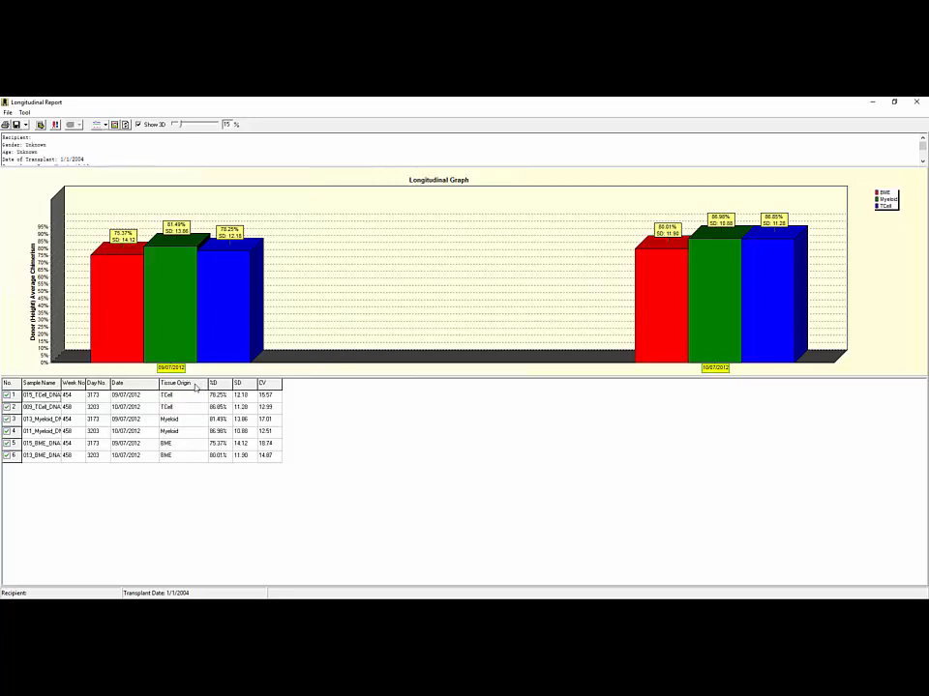
left_click(146, 386)
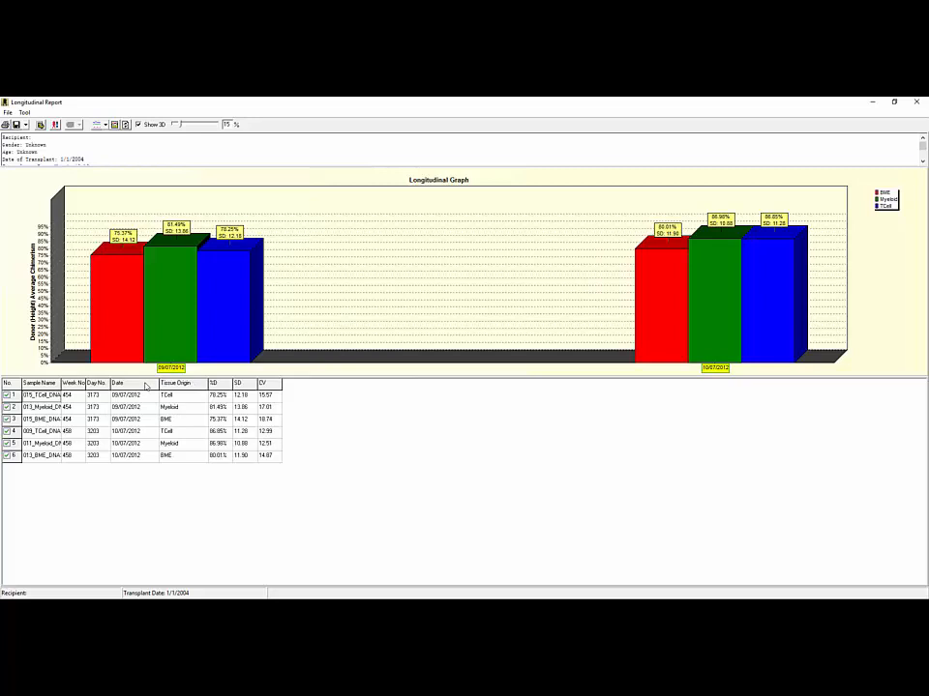
left_click(146, 386)
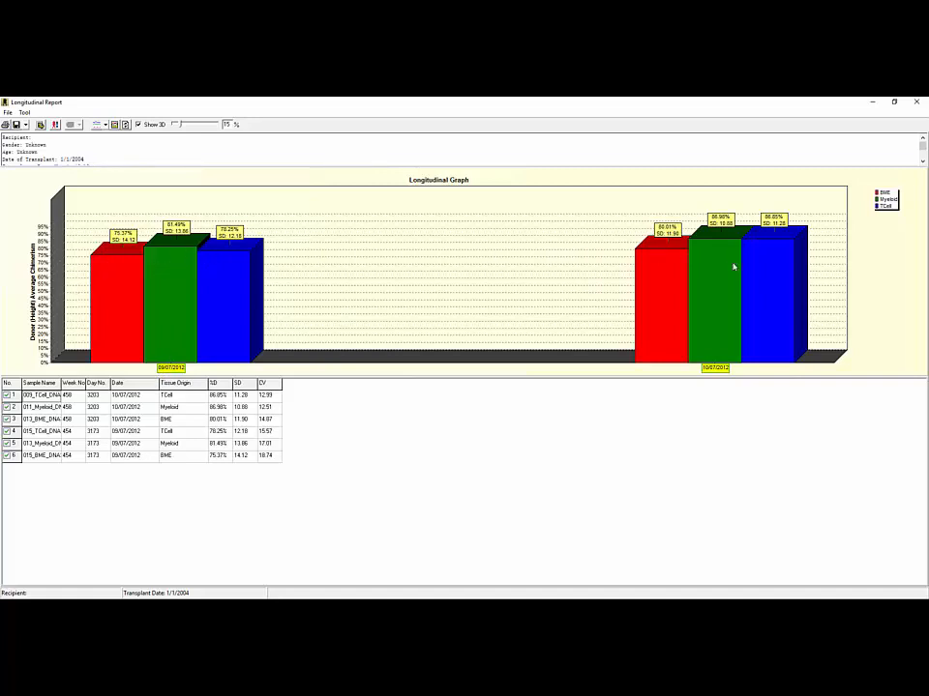
Step: Show the longitudinal graph as a flat line chart, and return it to a 3D bar chart
left_click(105, 127)
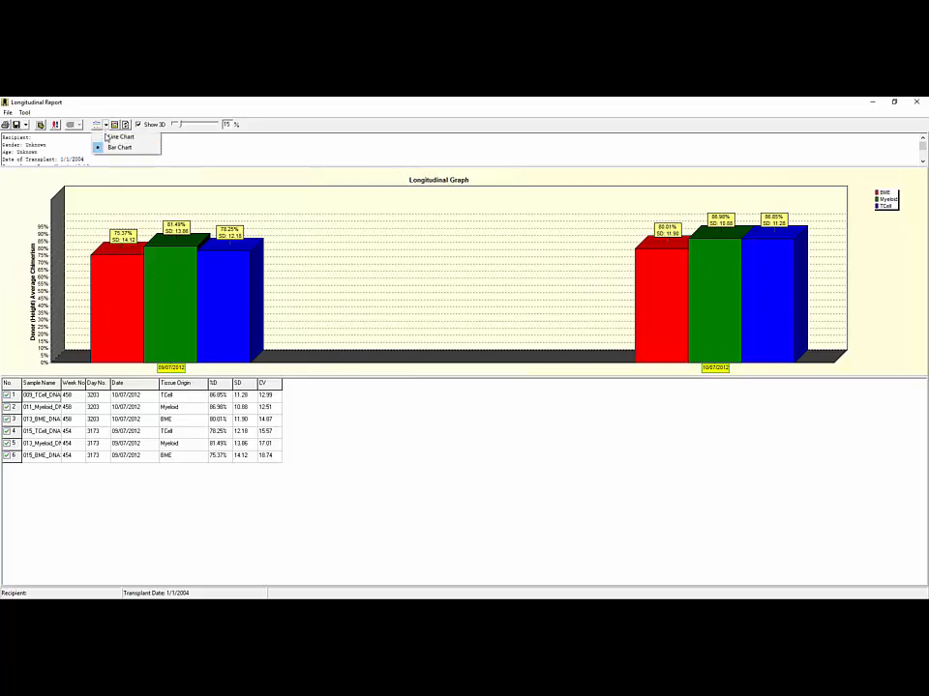
left_click(107, 137)
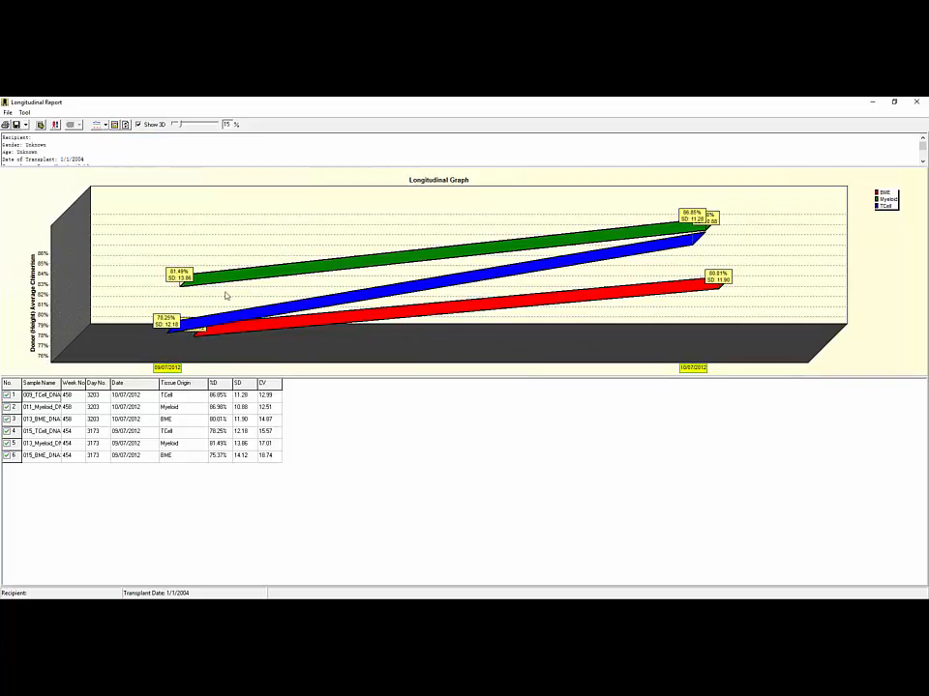
left_click(137, 125)
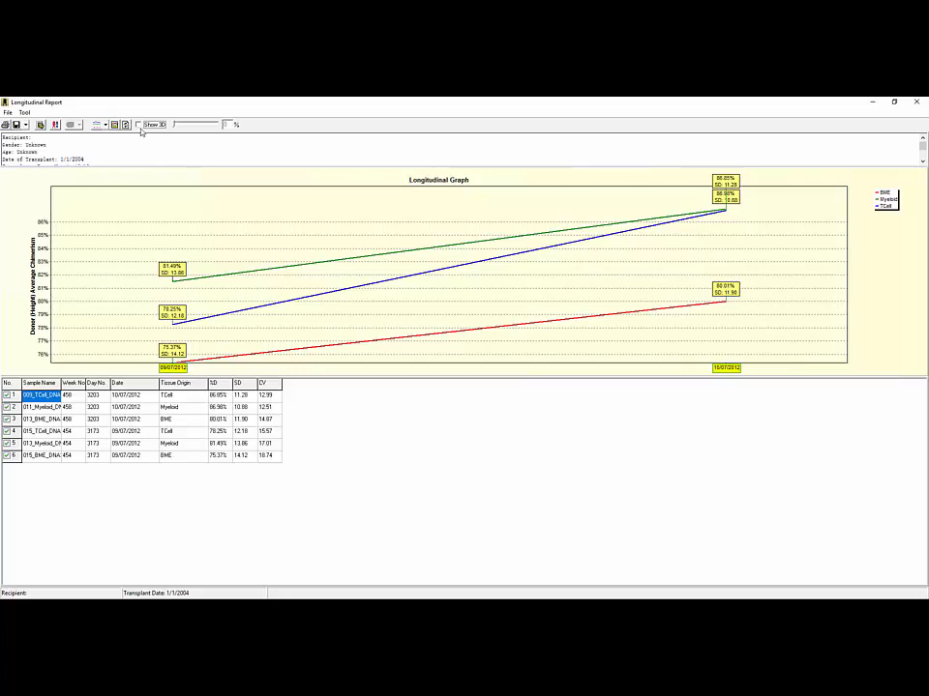
left_click(105, 125)
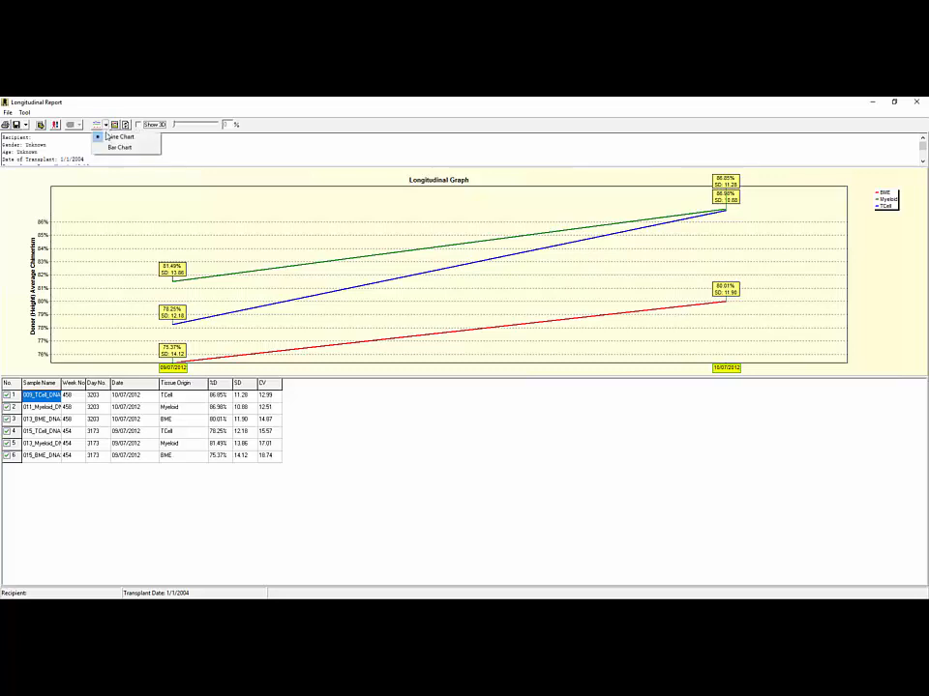
left_click(118, 147)
left_click(150, 125)
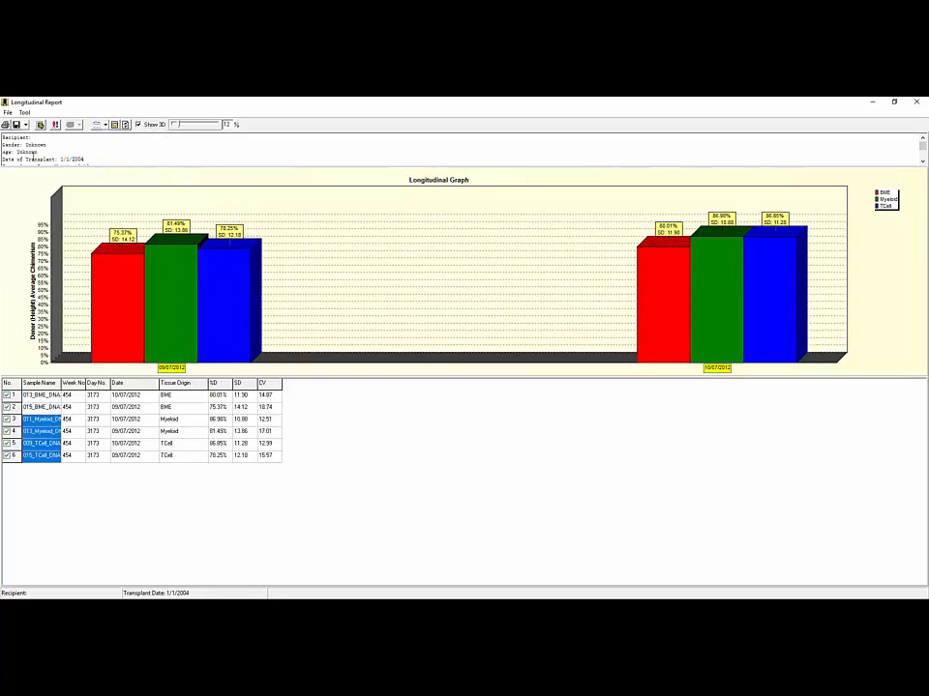
Step: Review the longitudinal report preferences, and preview all three pages of the printed report
left_click(39, 124)
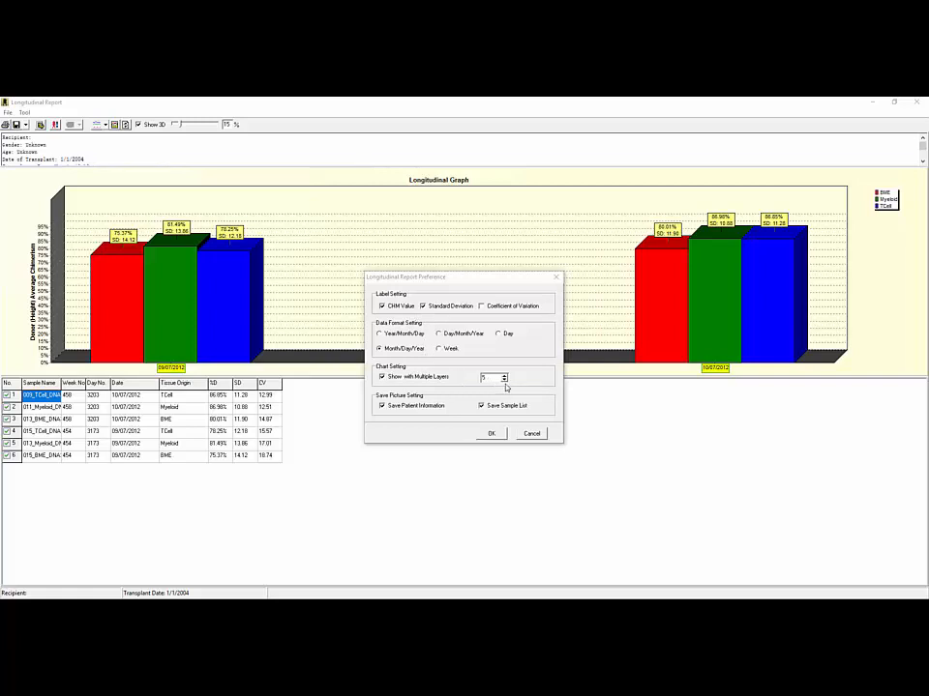
left_click(491, 433)
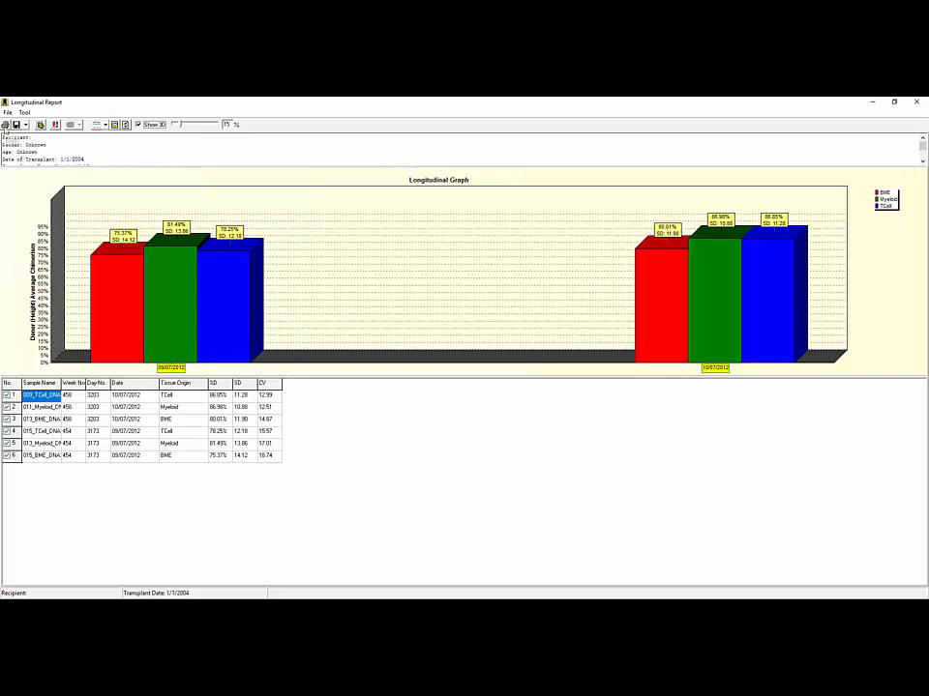
left_click(5, 126)
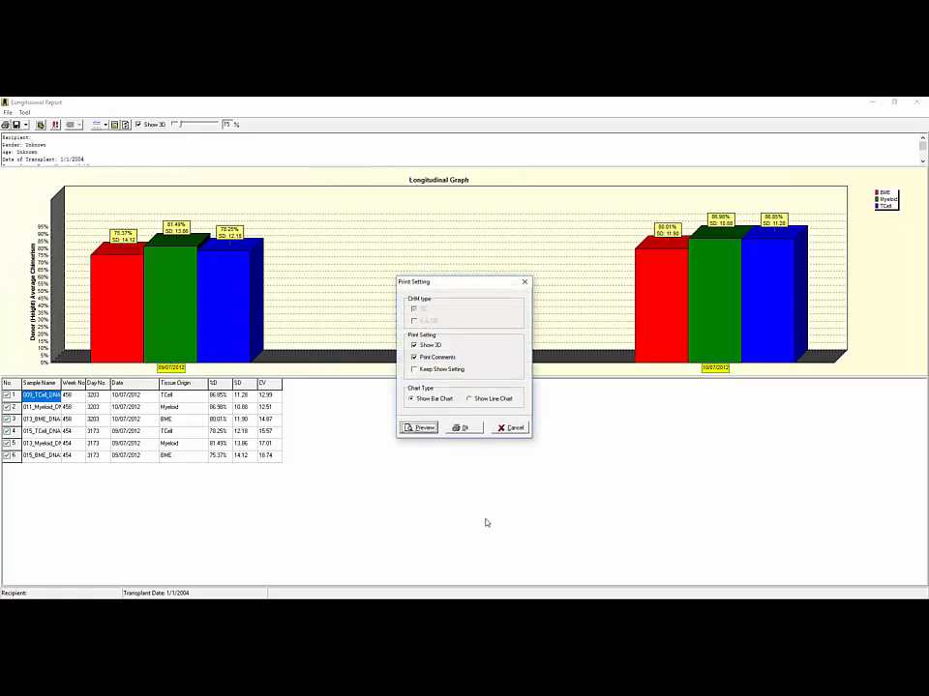
left_click(416, 427)
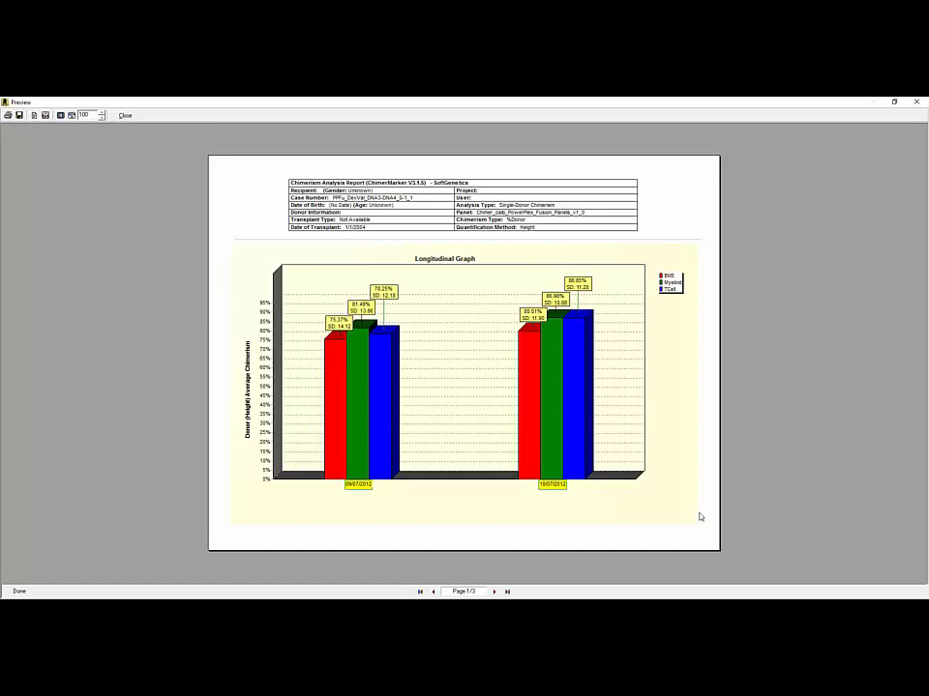
left_click(493, 592)
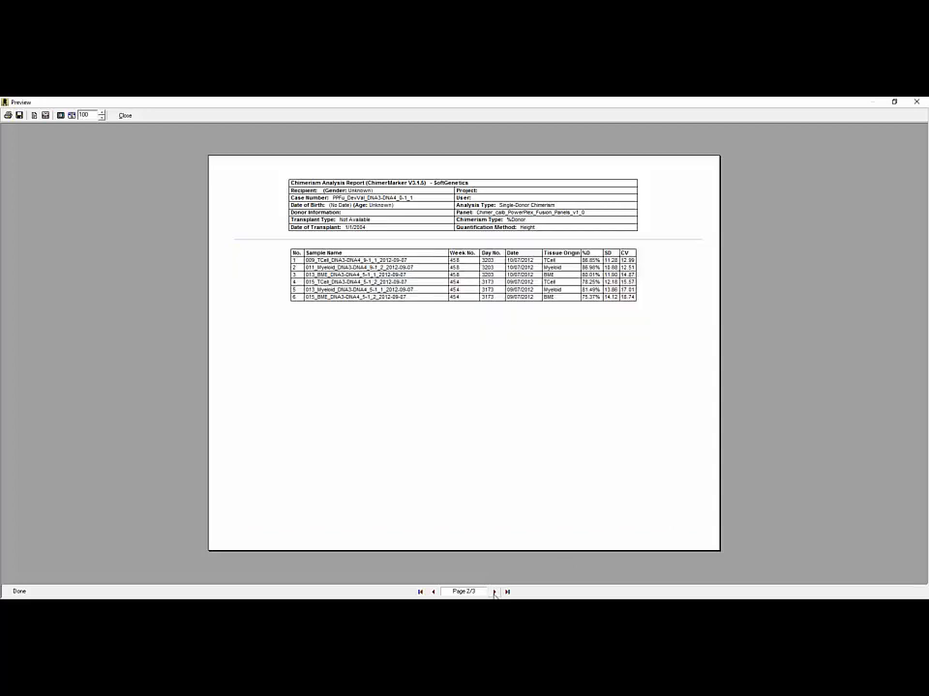
left_click(493, 592)
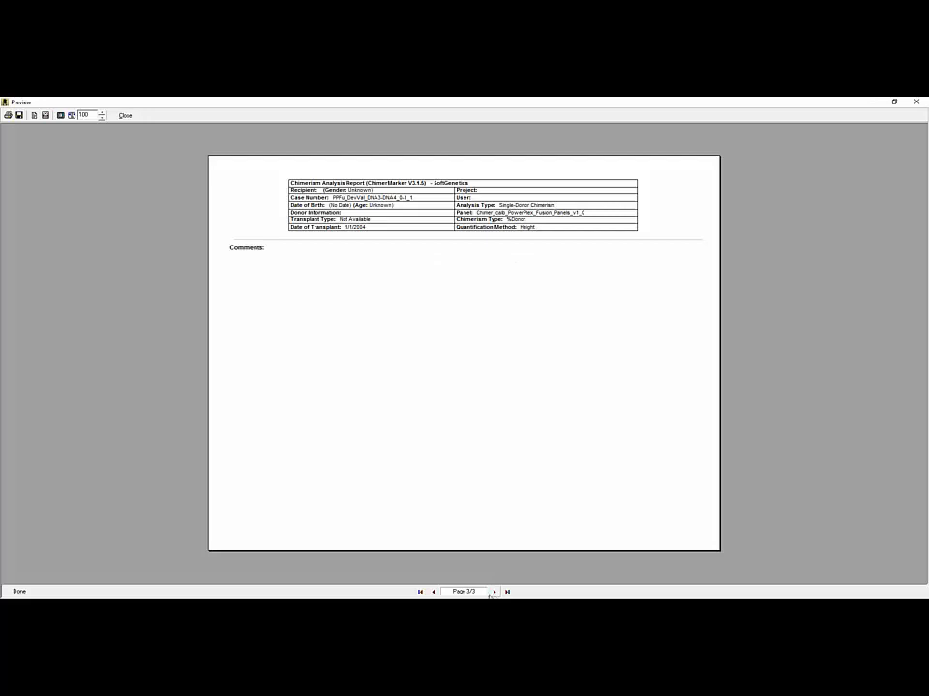
left_click(420, 592)
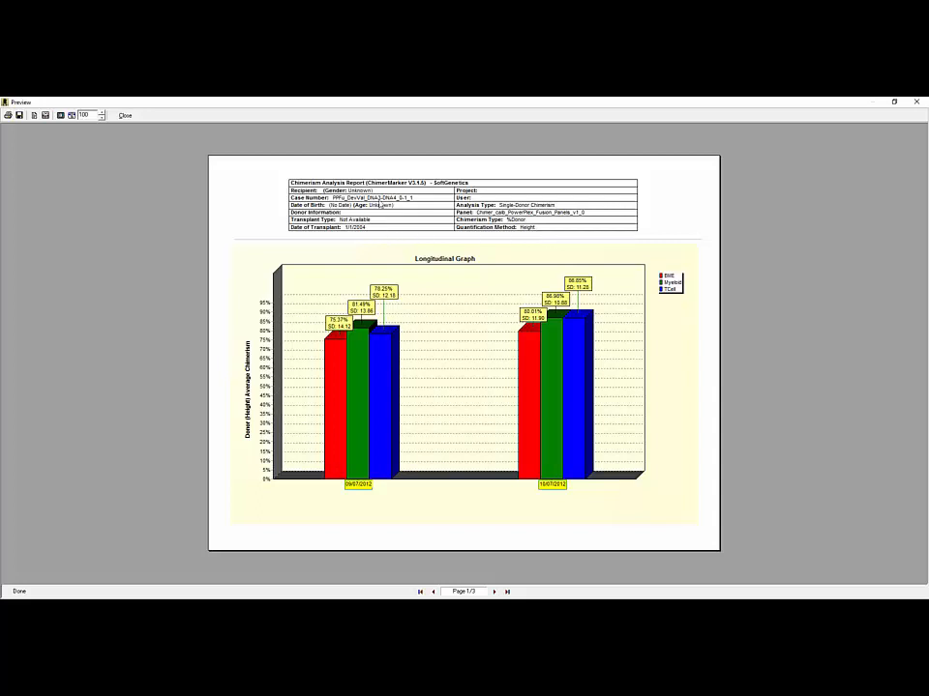
left_click(124, 116)
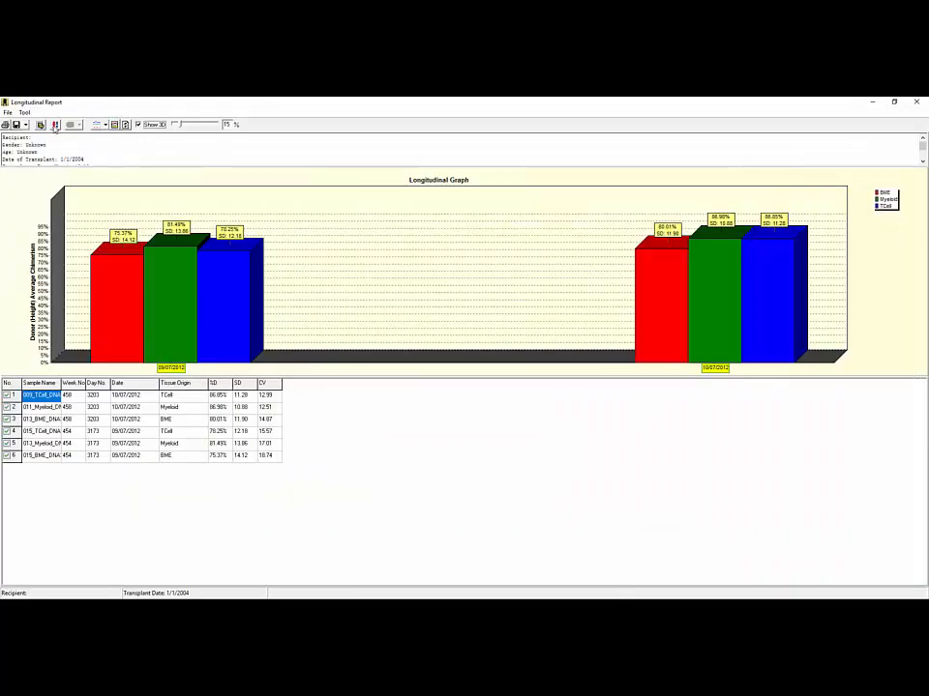
Step: Open the recipient information, enter the recipient's full name and set the gender to Female
left_click(56, 125)
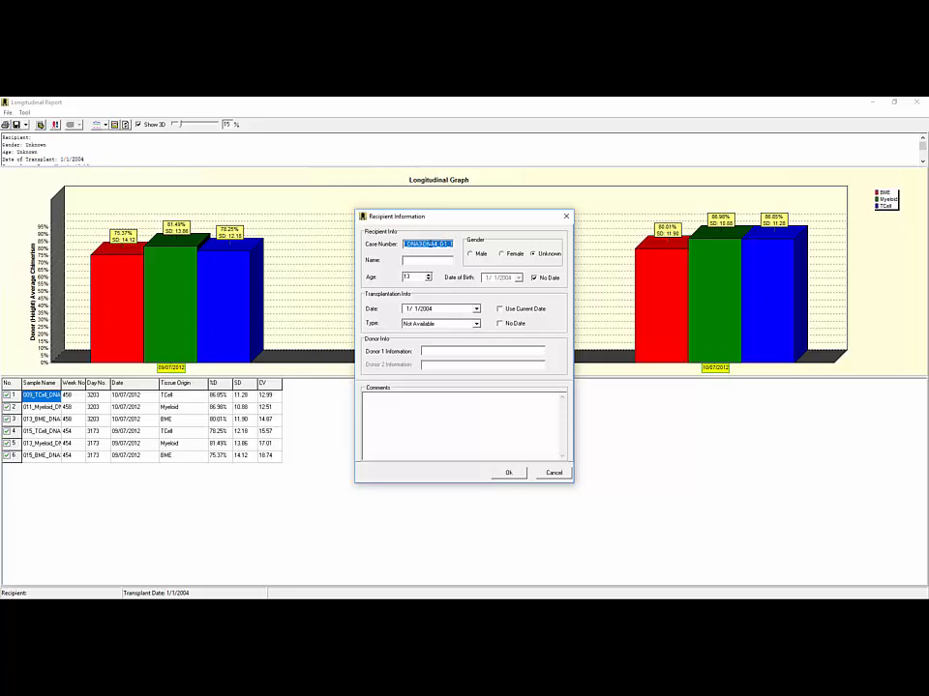
left_click(428, 259)
type("Jane Doe")
left_click(502, 253)
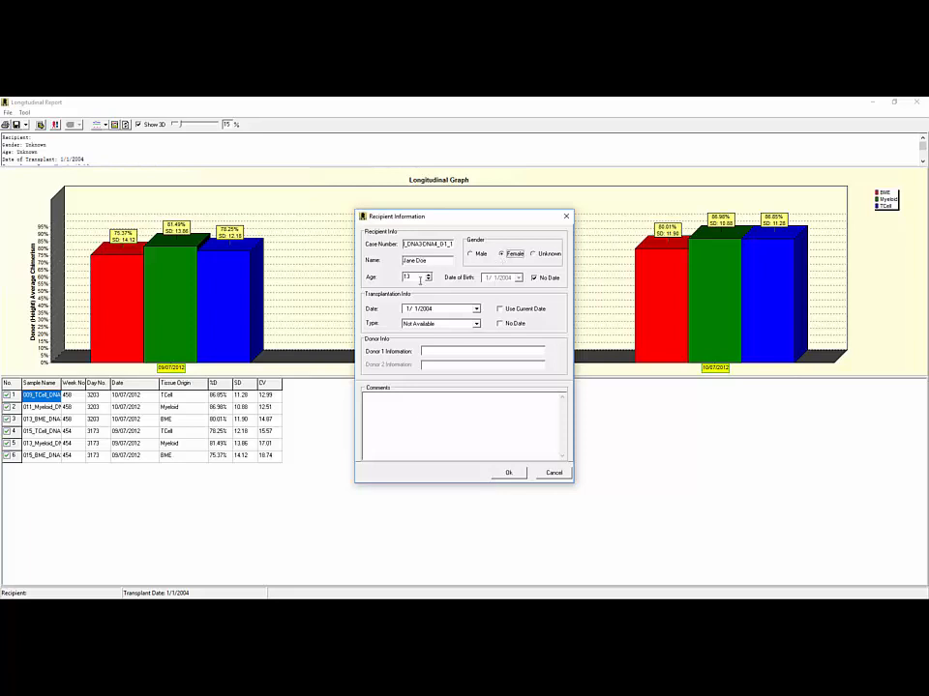
Step: Enable the recipient's date of birth and choose the birth date in the calendar
left_click(534, 278)
left_click(519, 277)
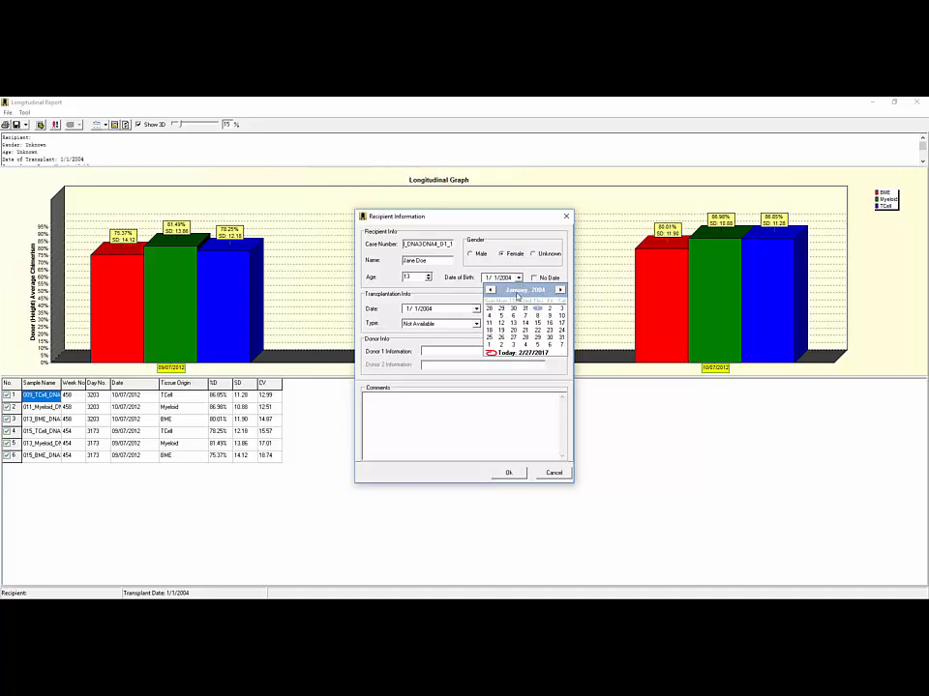
left_click(539, 290)
left_click(554, 293)
left_click(554, 293)
left_click(554, 293)
left_click(554, 293)
left_click(554, 293)
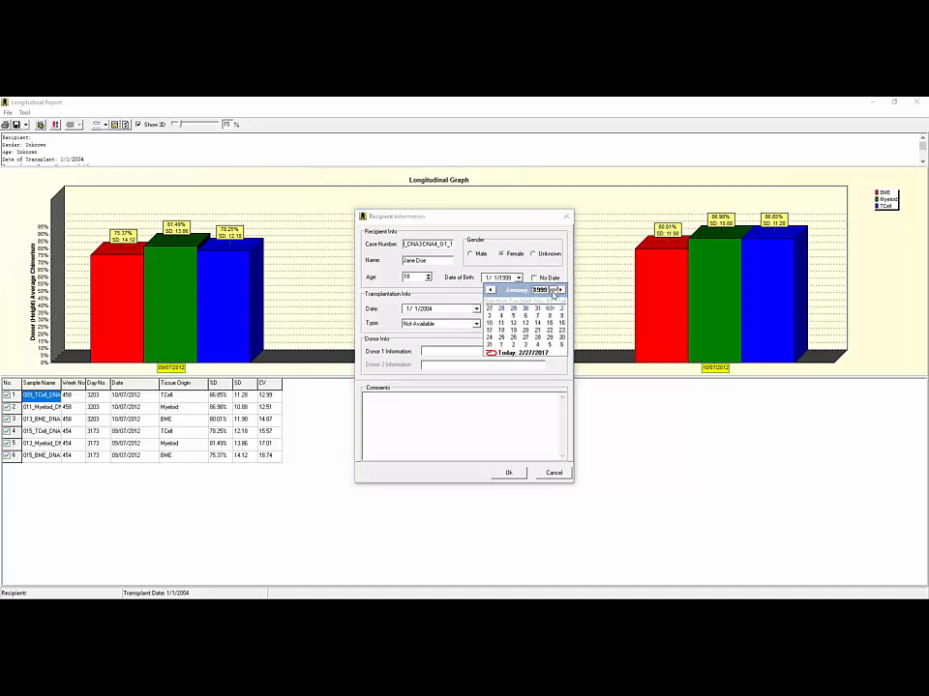
left_click(430, 288)
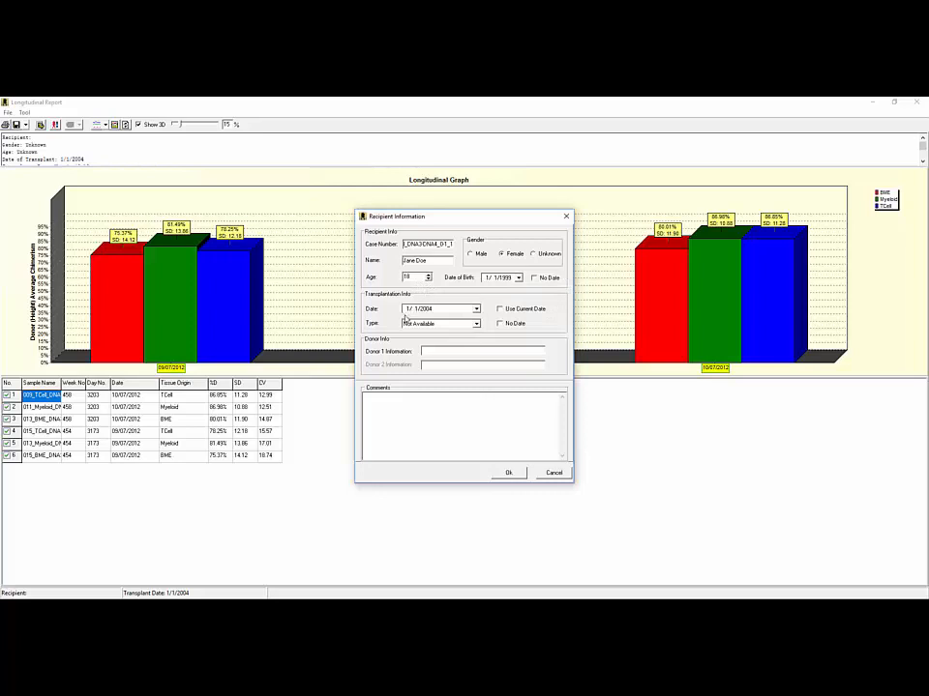
Step: Set the transplant type to Bone Marrow Transplant, fill in the first donor's name and a comment, and accept the recipient information
left_click(476, 324)
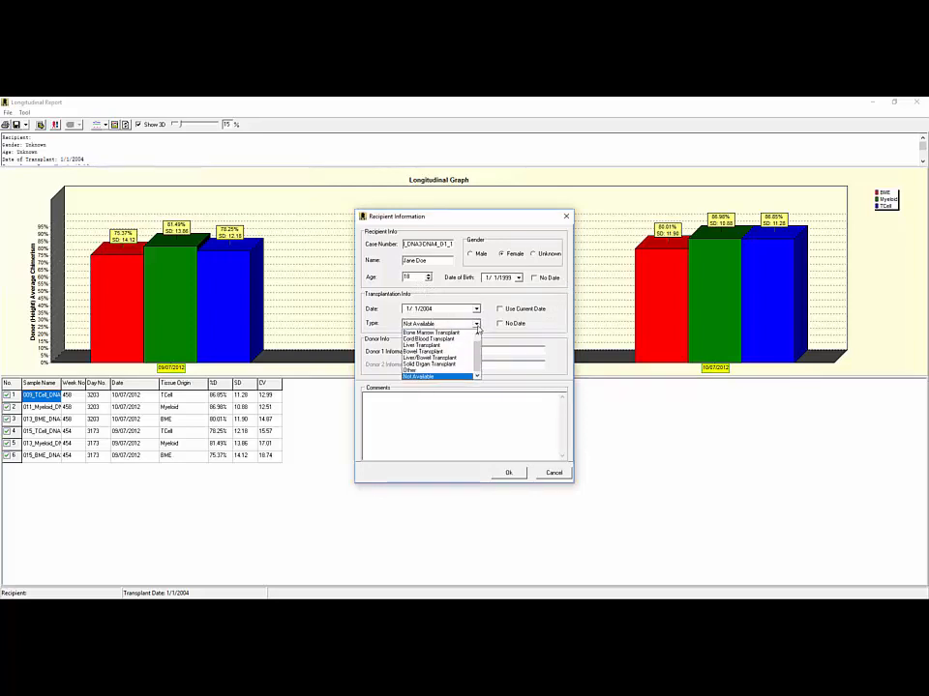
left_click(471, 332)
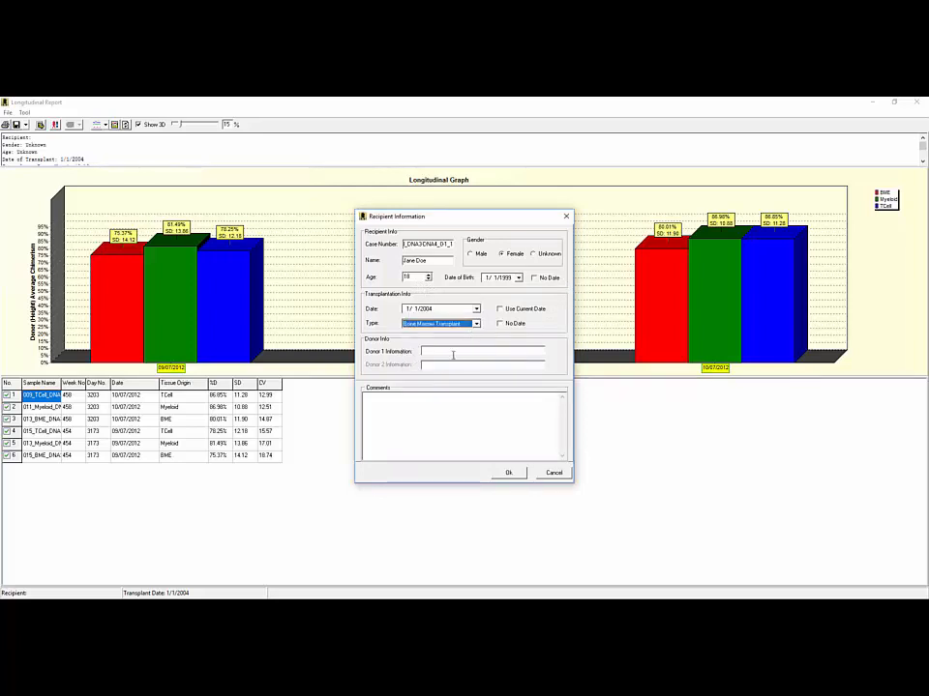
left_click(466, 352)
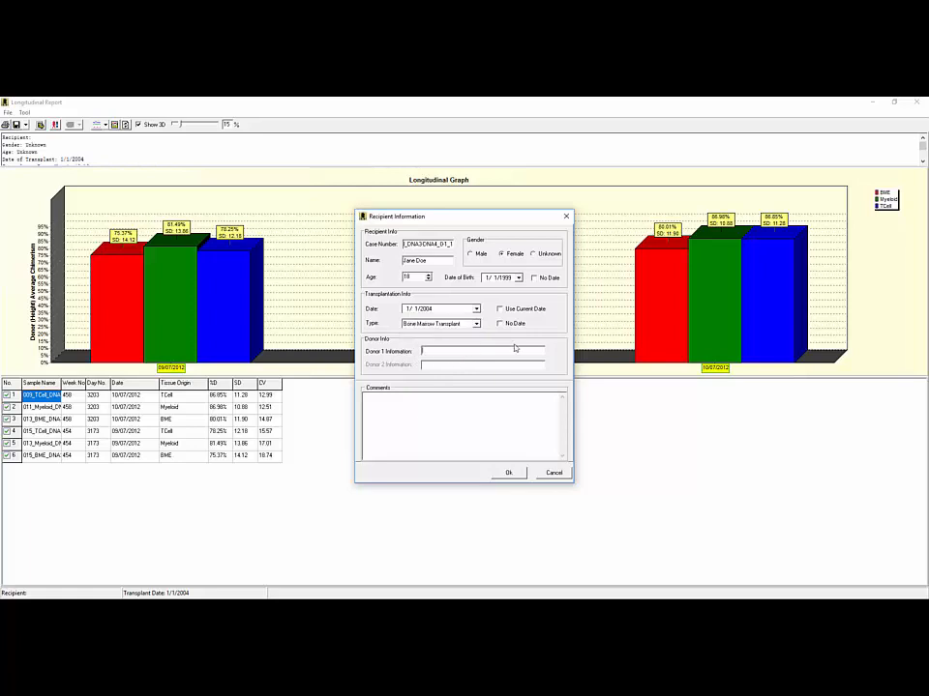
type("Joe Smith")
left_click(477, 434)
left_click(508, 472)
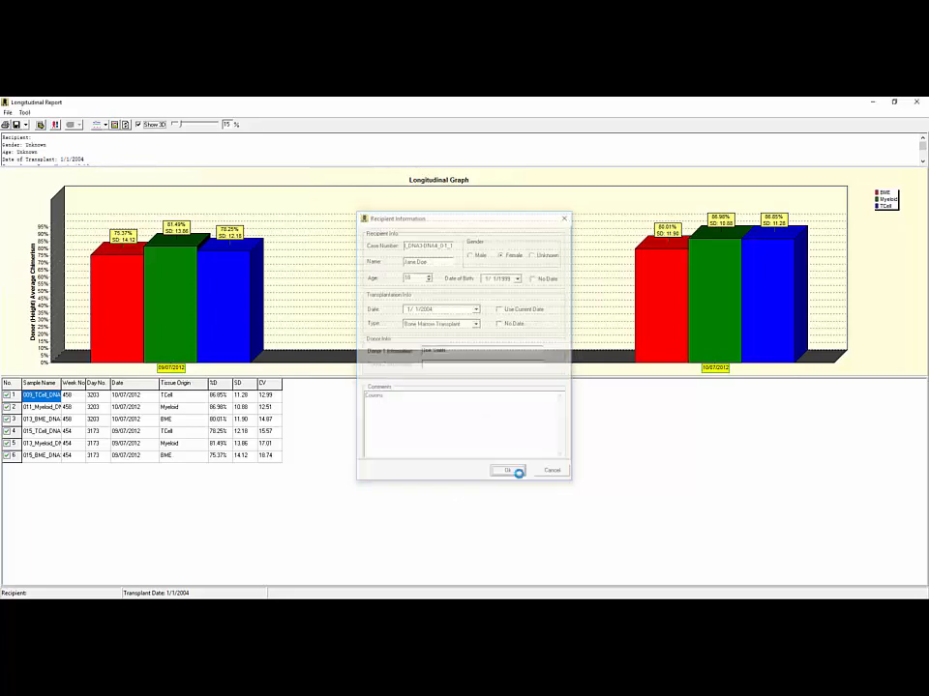
Step: Preview the printed longitudinal report with the recipient and donor details filled in
left_click(40, 124)
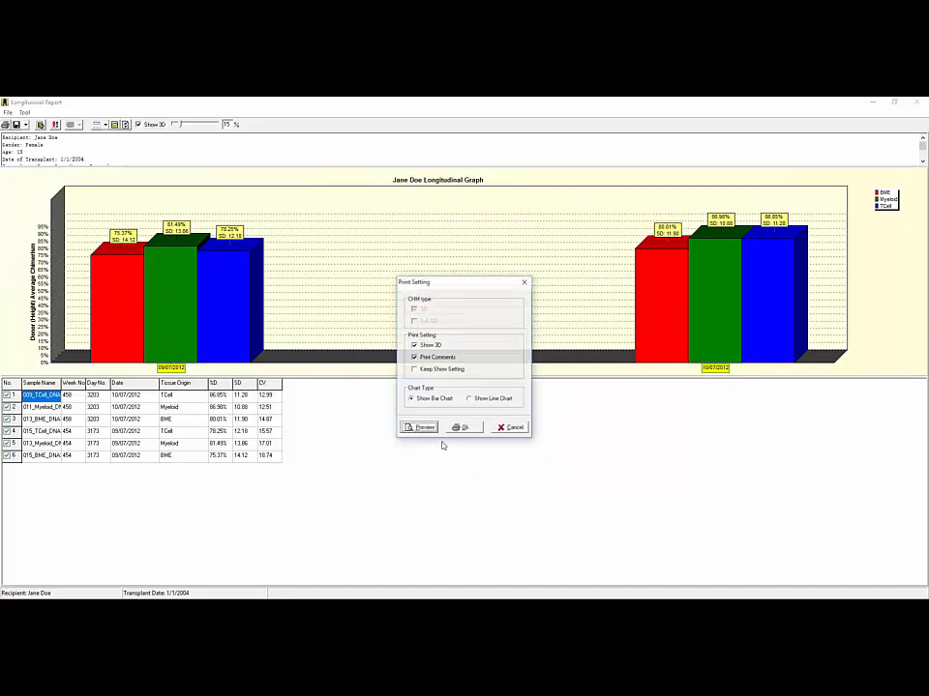
left_click(421, 428)
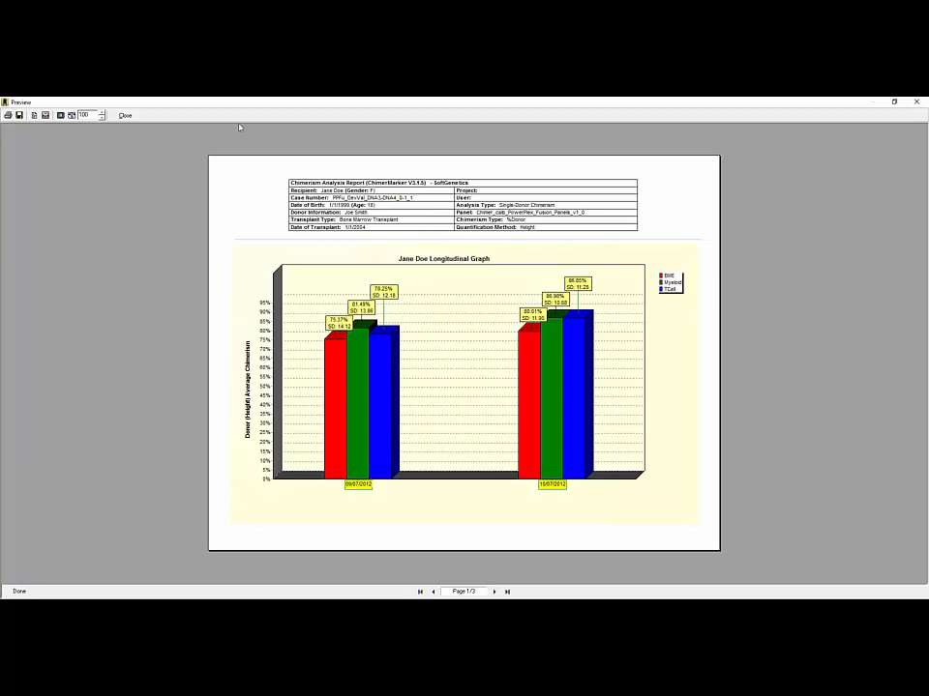
left_click(126, 116)
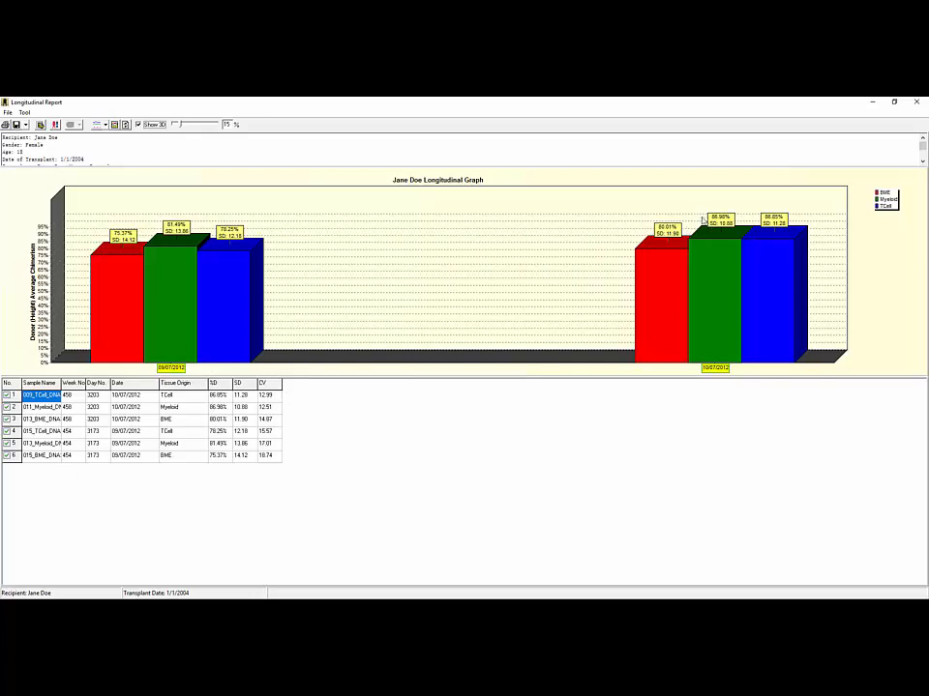
Step: Close the Longitudinal Report and the Single-Donor Chimerism Analysis, and save the project as patient1_2017
left_click(916, 101)
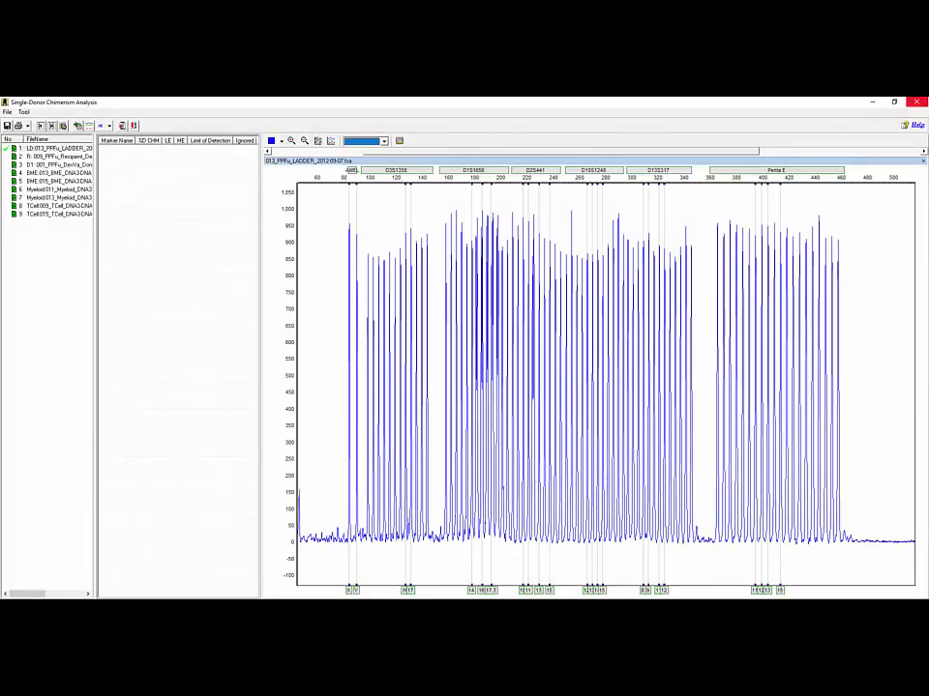
left_click(916, 102)
left_click(8, 113)
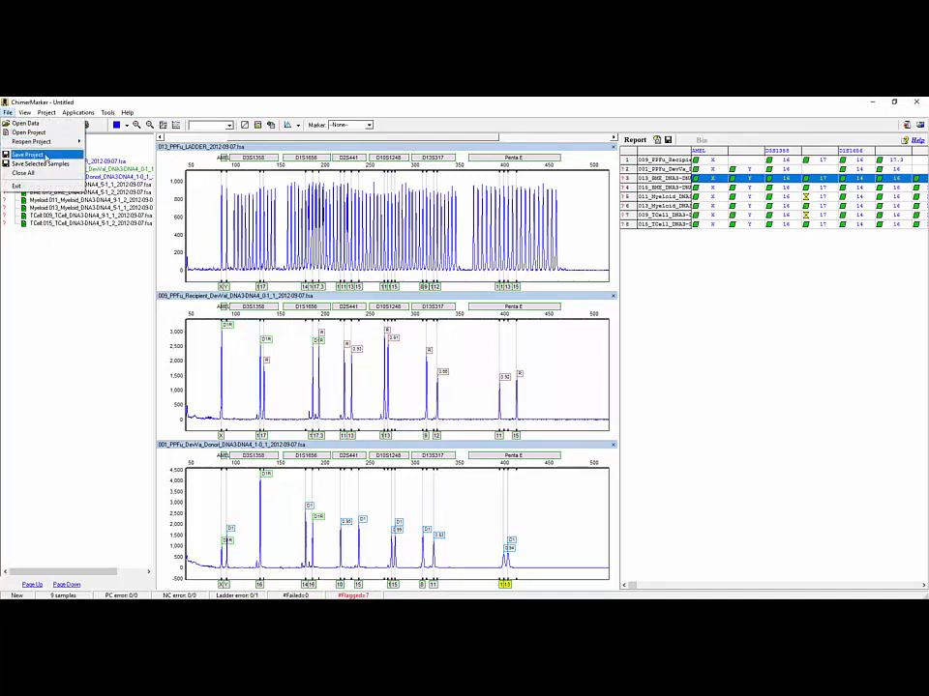
left_click(44, 157)
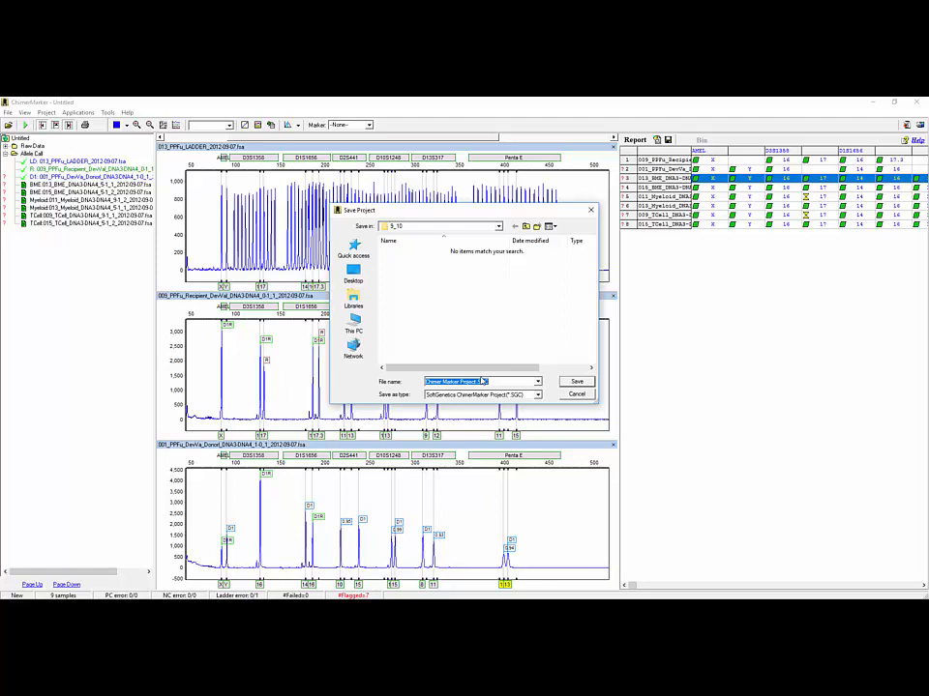
type("patient1_2017")
key("Return")
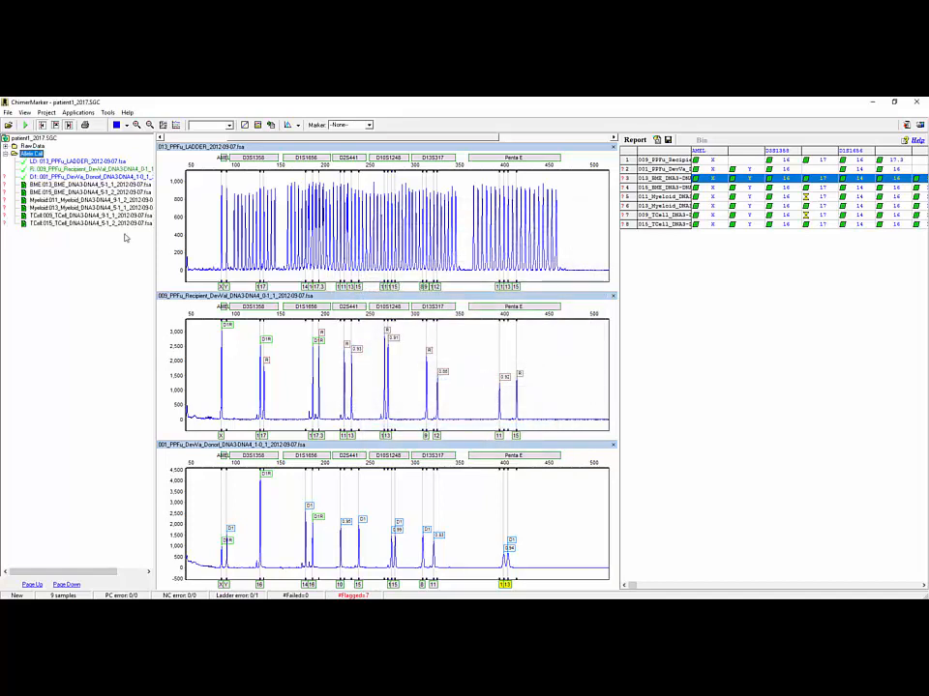
Step: Close all data and reopen the recent project patient1_2017.SGC
left_click(8, 112)
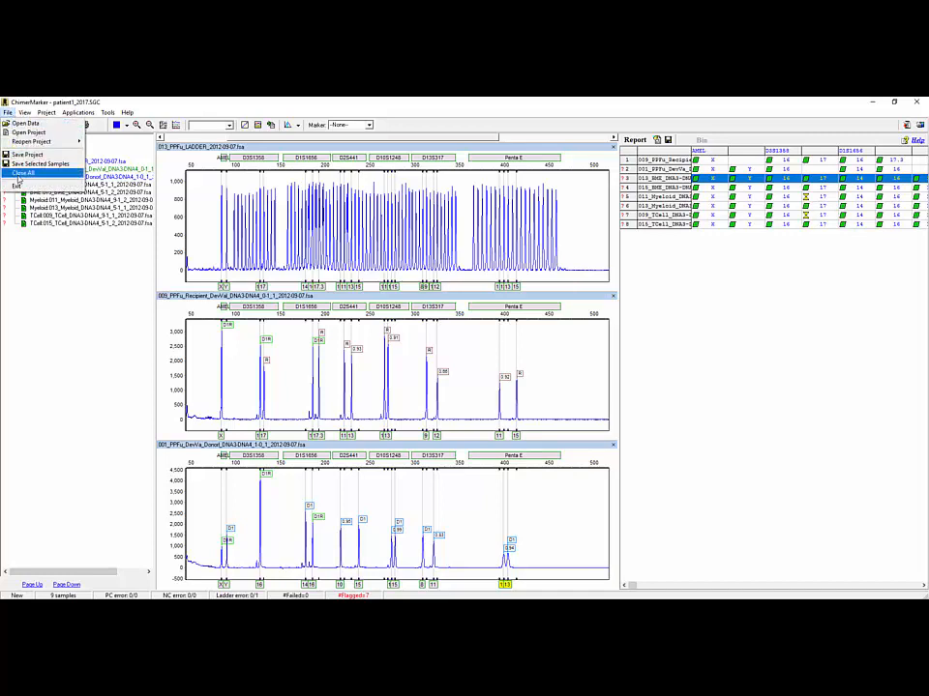
left_click(17, 176)
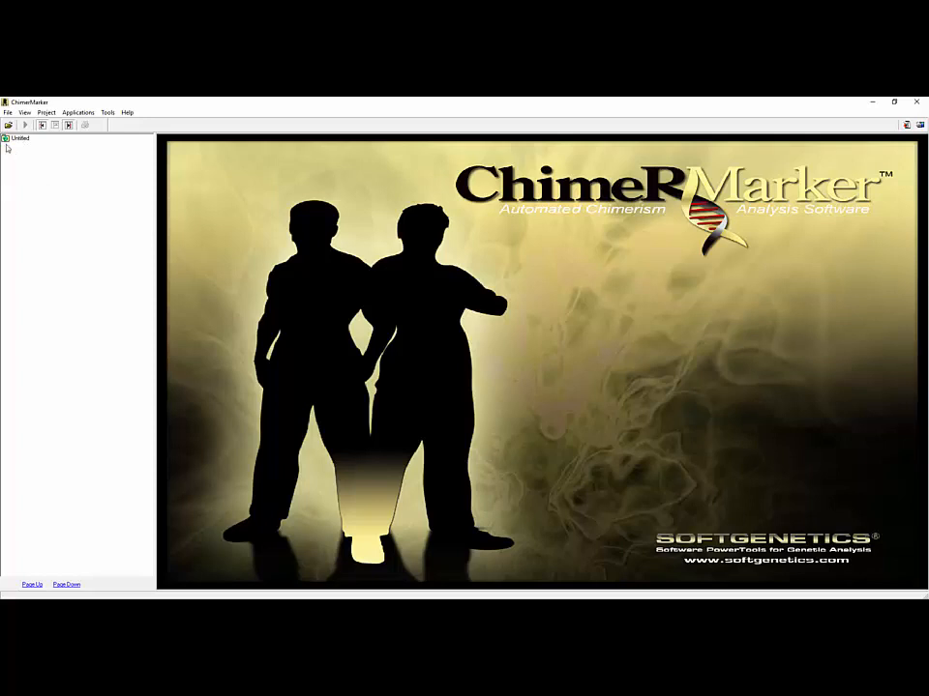
left_click(8, 112)
mouse_move(29, 141)
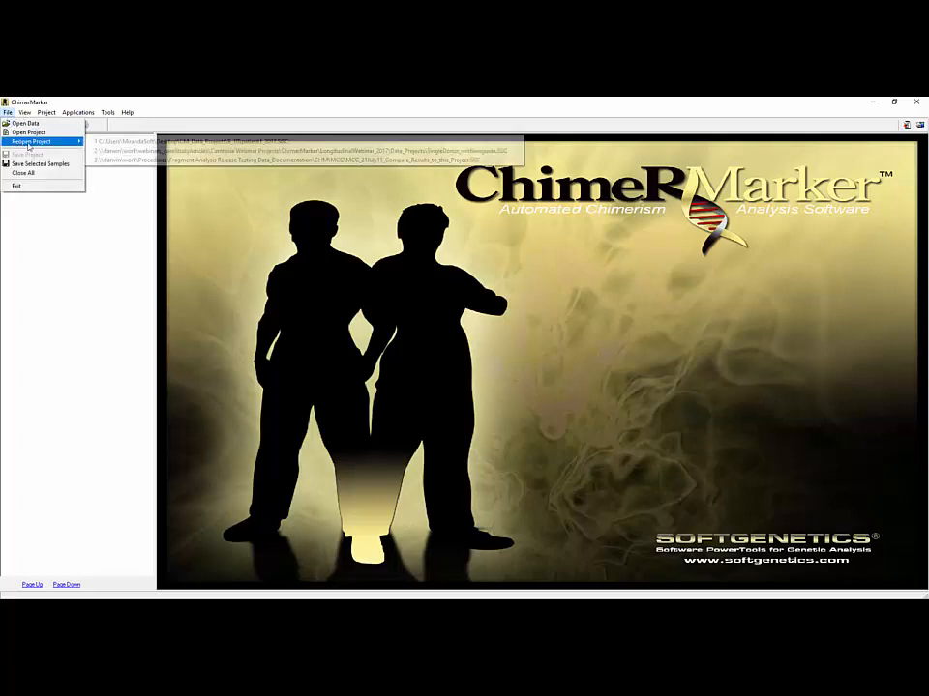
left_click(103, 142)
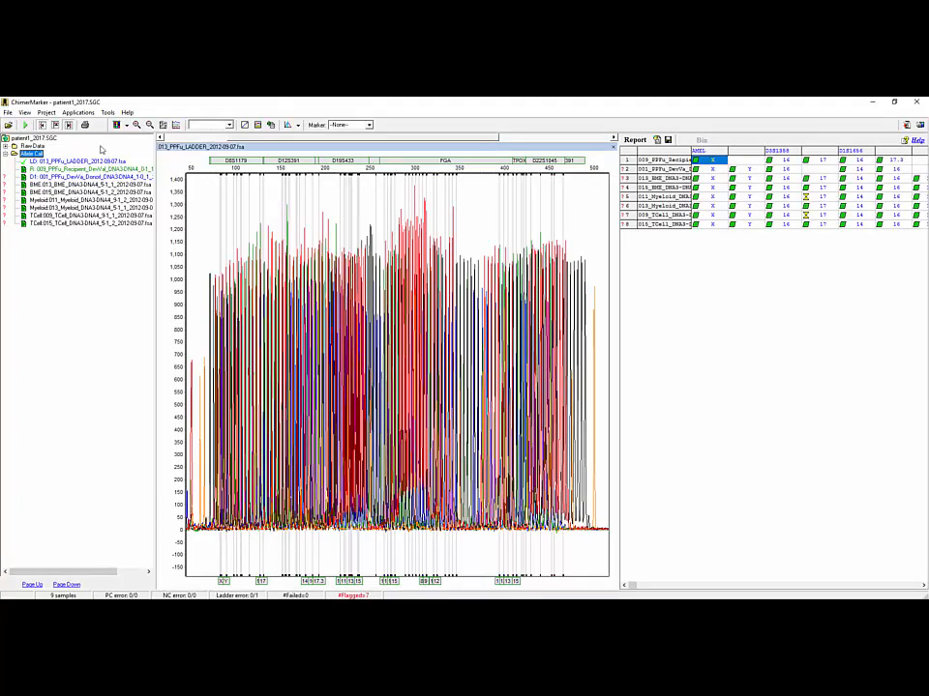
Step: Run the Single-Donor Chimerism Analysis with its existing settings and view the results of the 013_BME sample
left_click(78, 113)
left_click(85, 124)
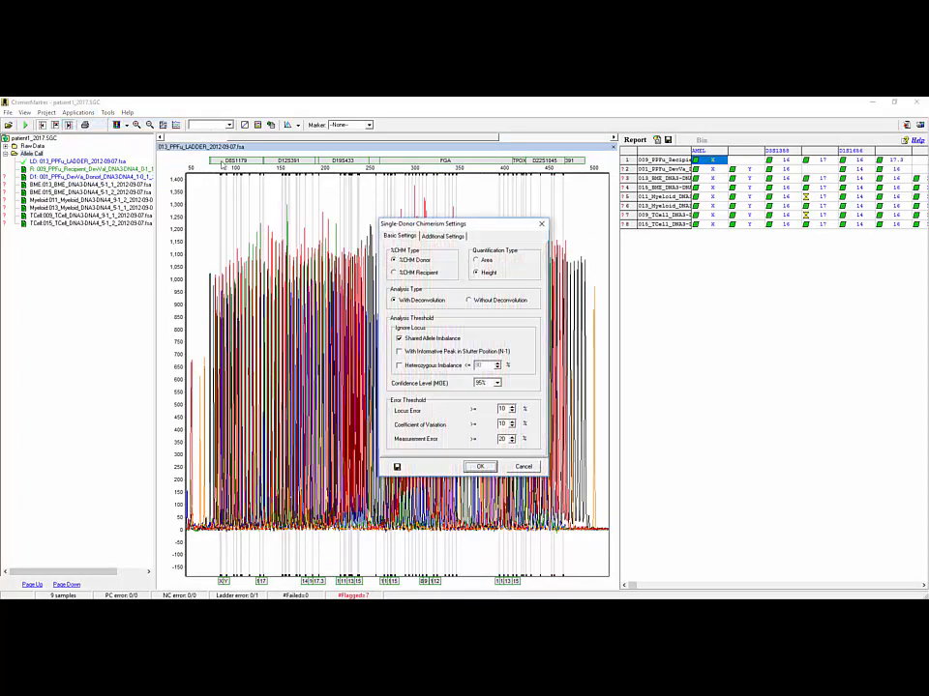
left_click(478, 468)
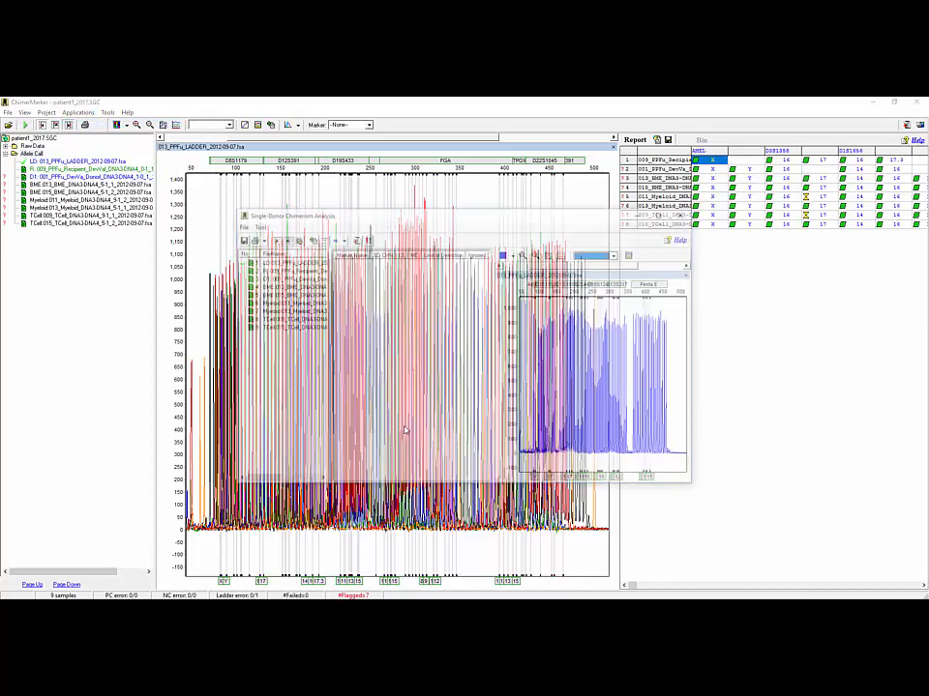
left_click(296, 287)
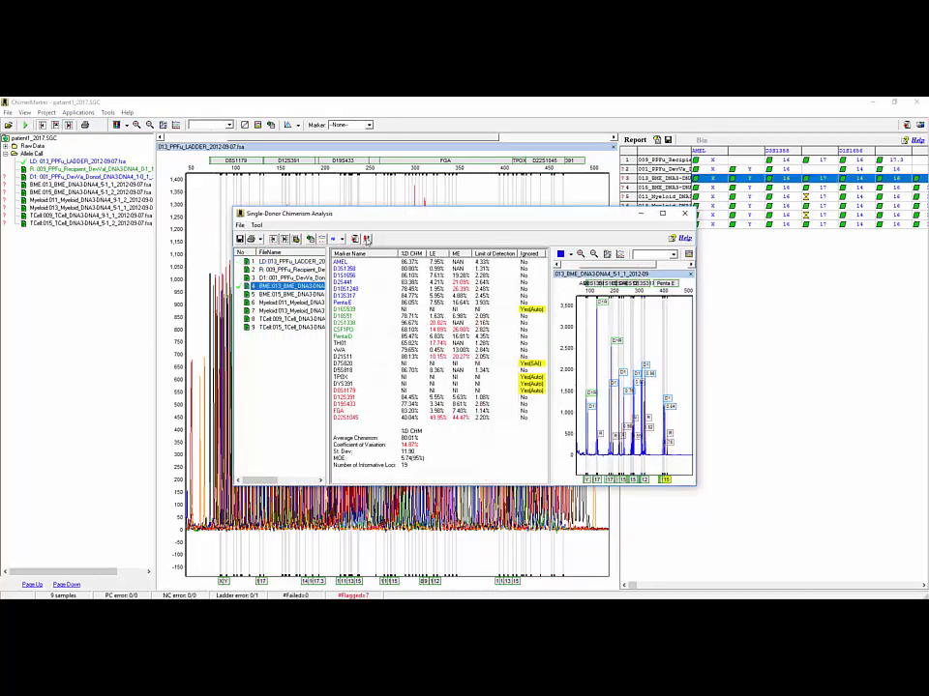
Step: Review the stored recipient information and the Longitudinal Report, and close the report and the chimerism analysis
left_click(367, 238)
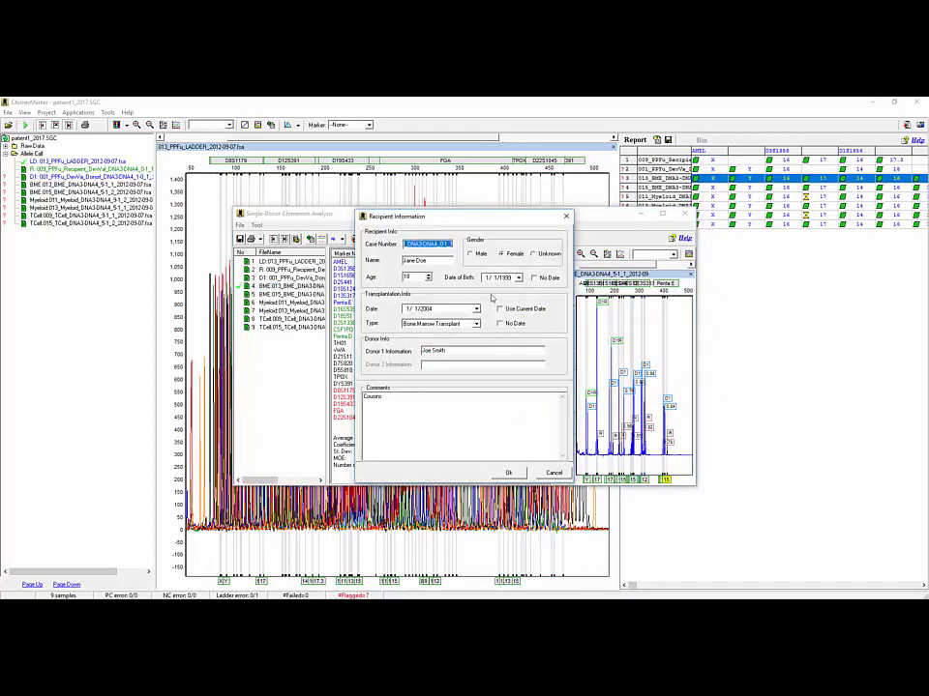
left_click(508, 473)
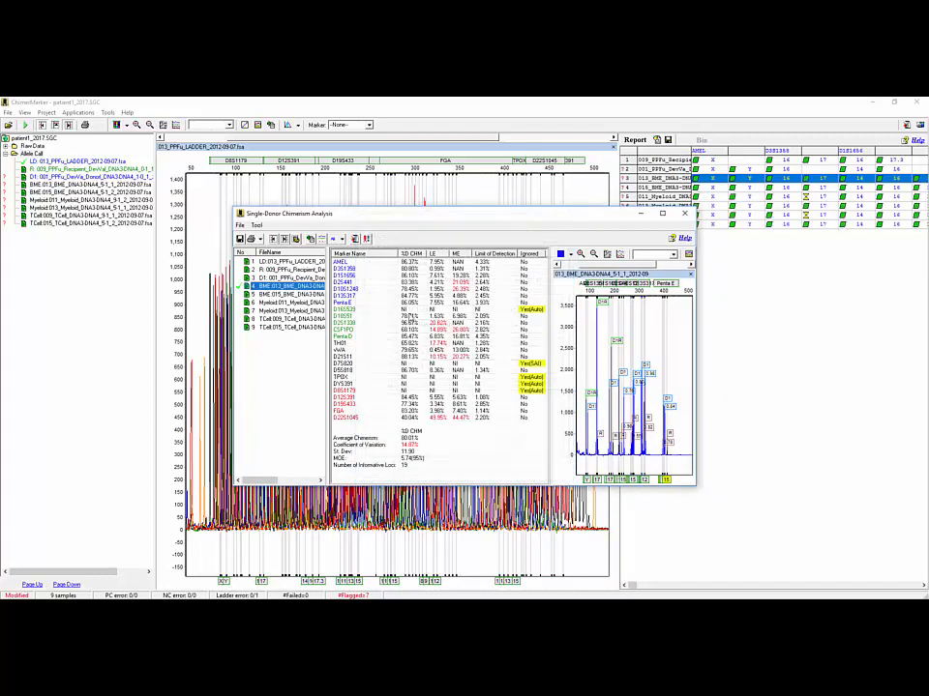
left_click(355, 240)
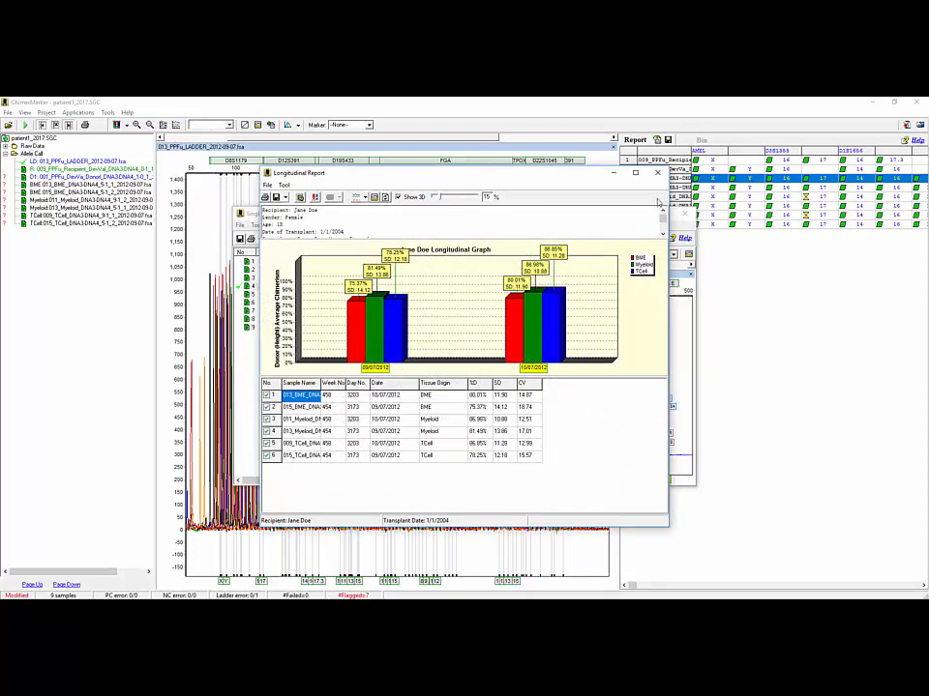
left_click(657, 172)
left_click(685, 213)
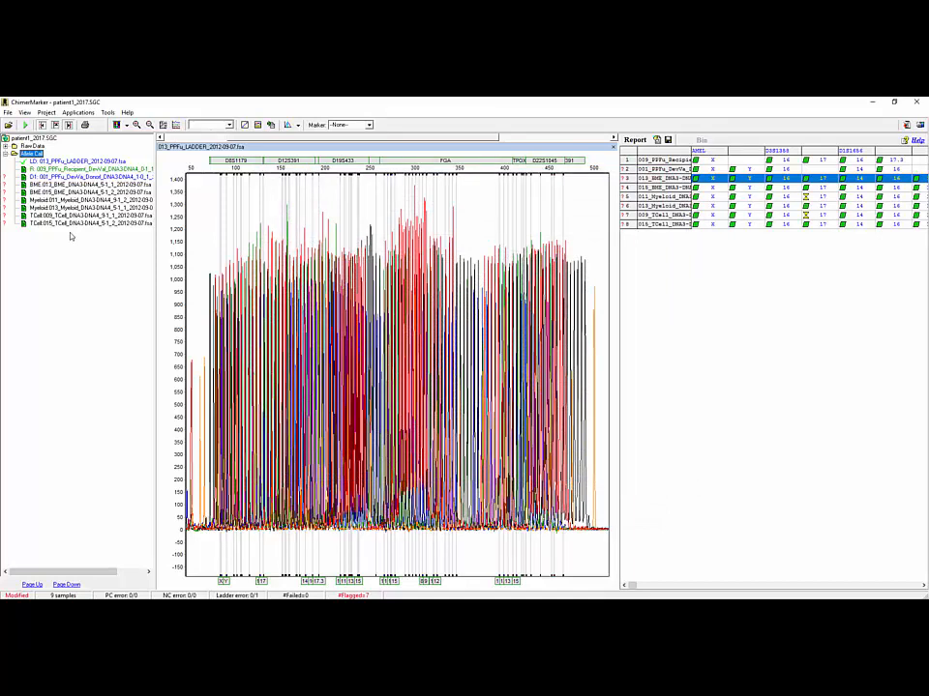
Step: Add all the FSA sample files from the 11_12 folder to the project and process them
left_click(46, 112)
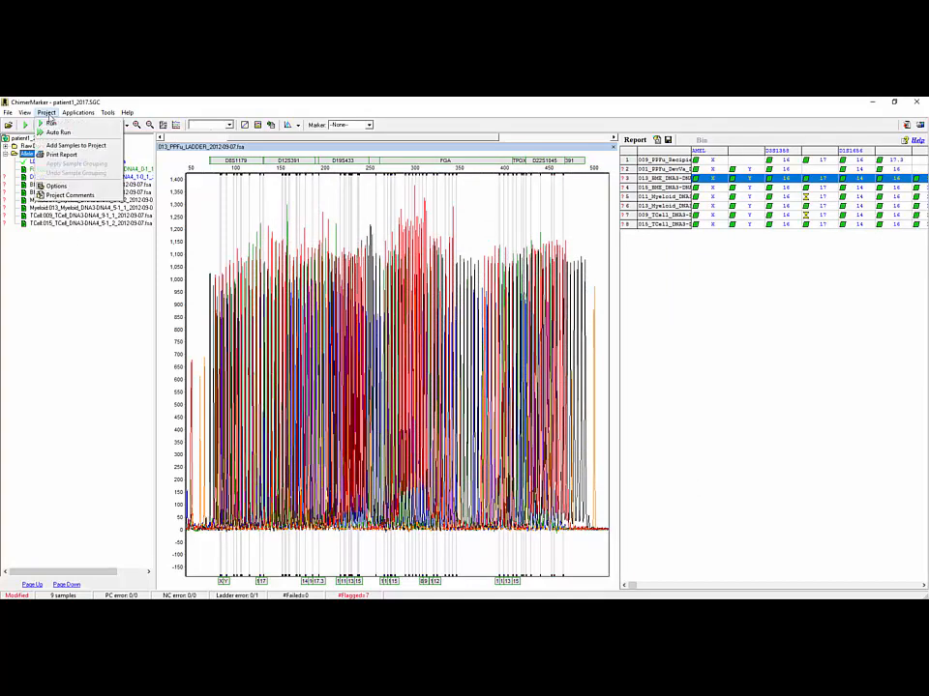
left_click(60, 145)
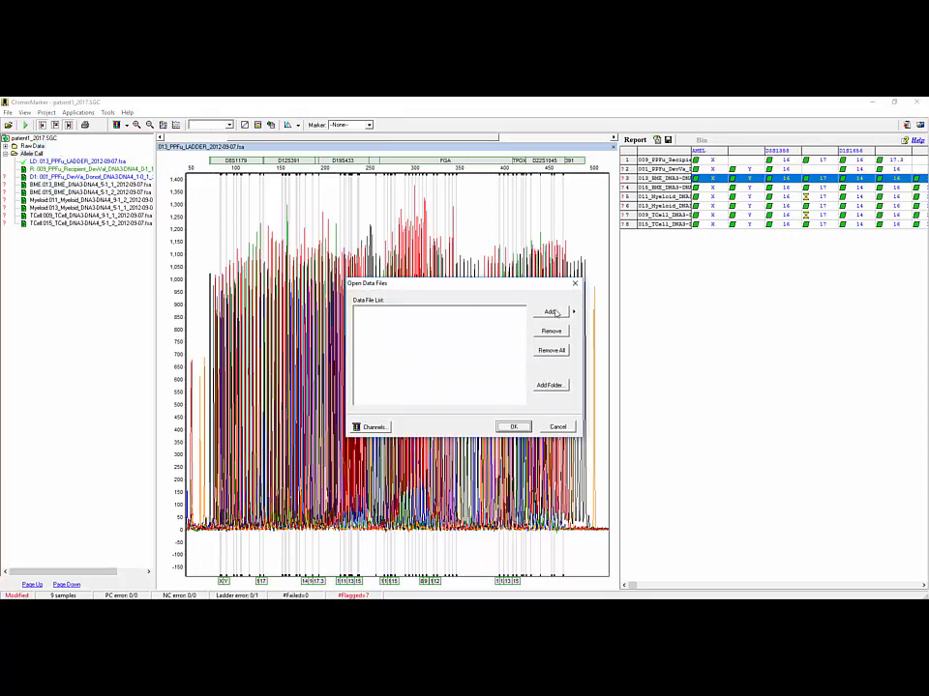
left_click(550, 312)
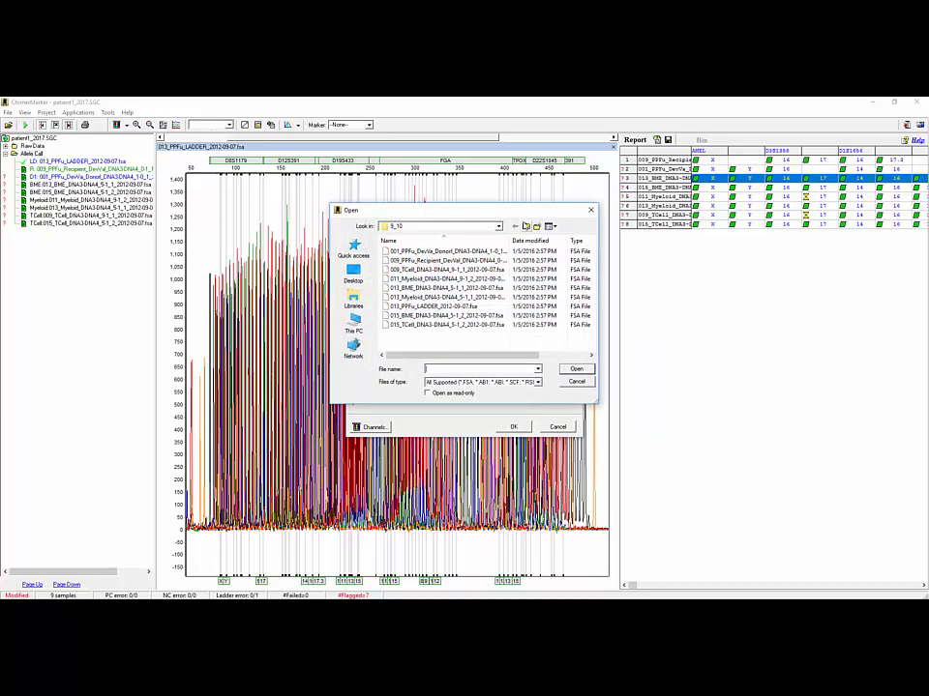
left_click(525, 225)
double_click(487, 262)
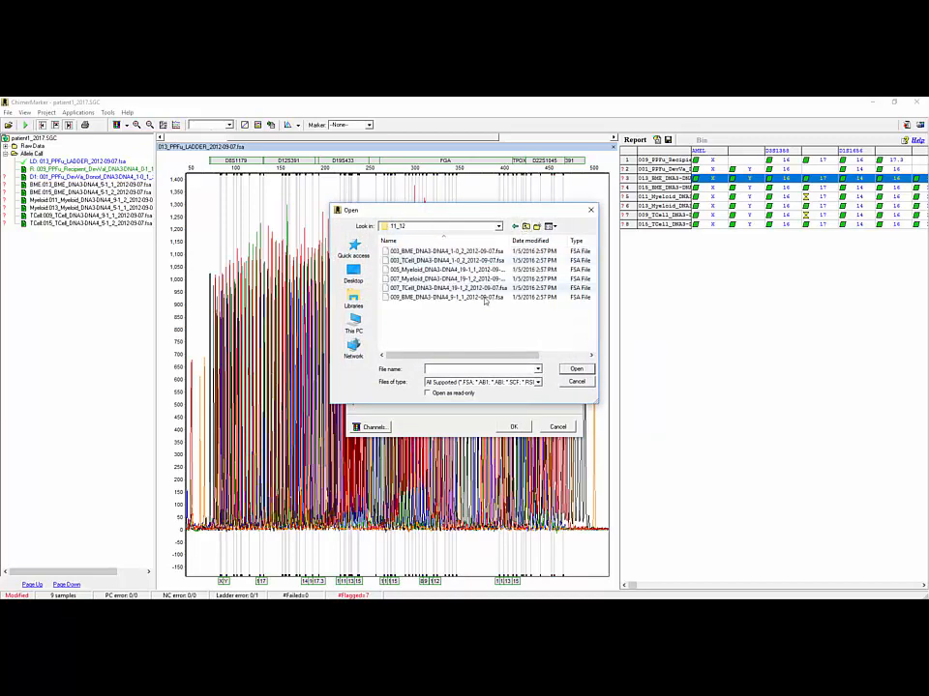
key("ctrl+a")
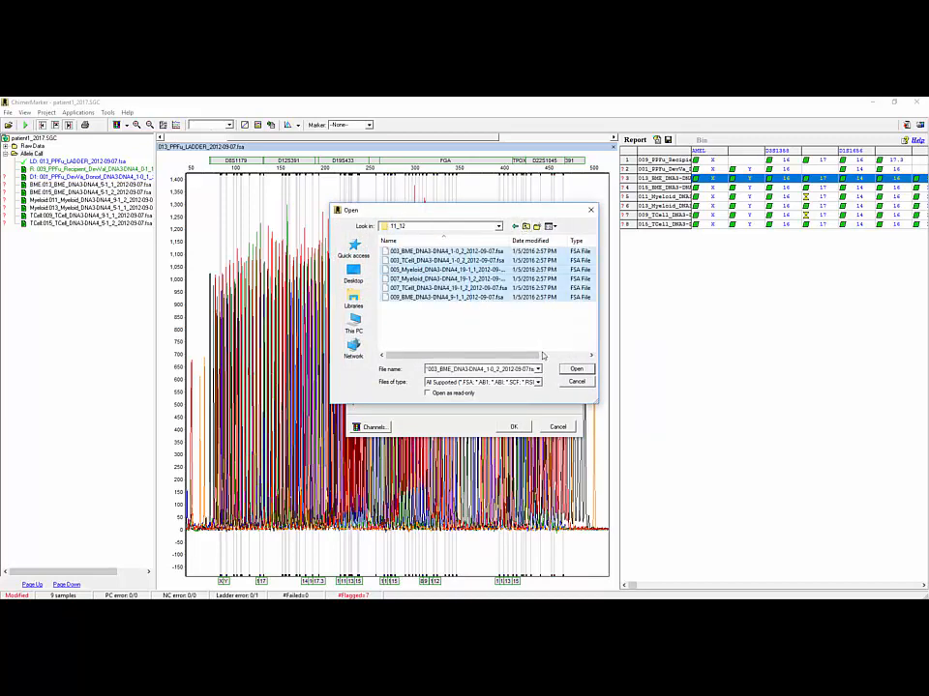
left_click(576, 369)
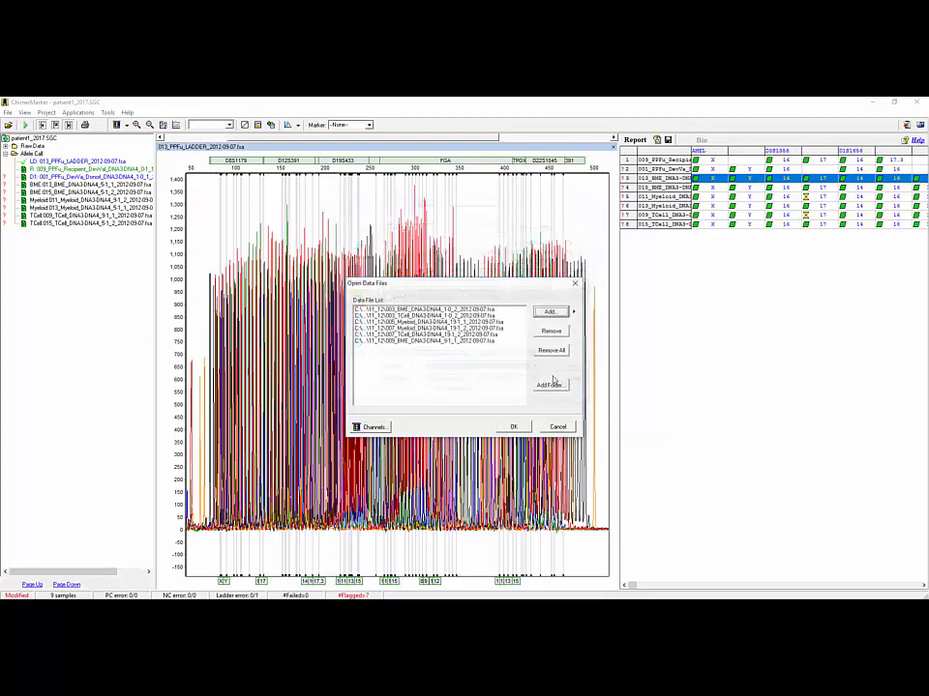
left_click(517, 427)
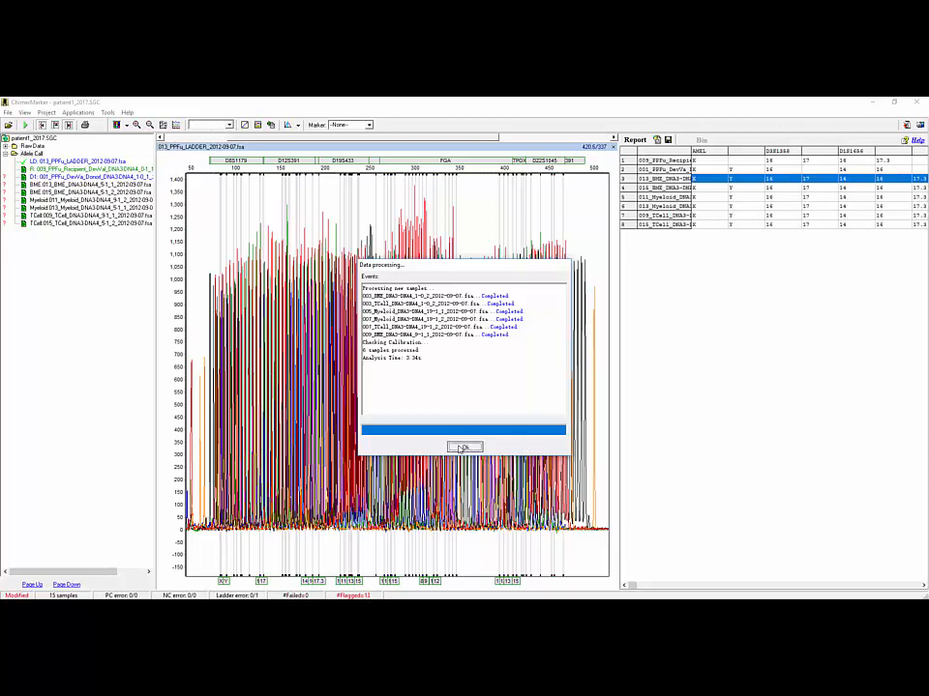
left_click(462, 448)
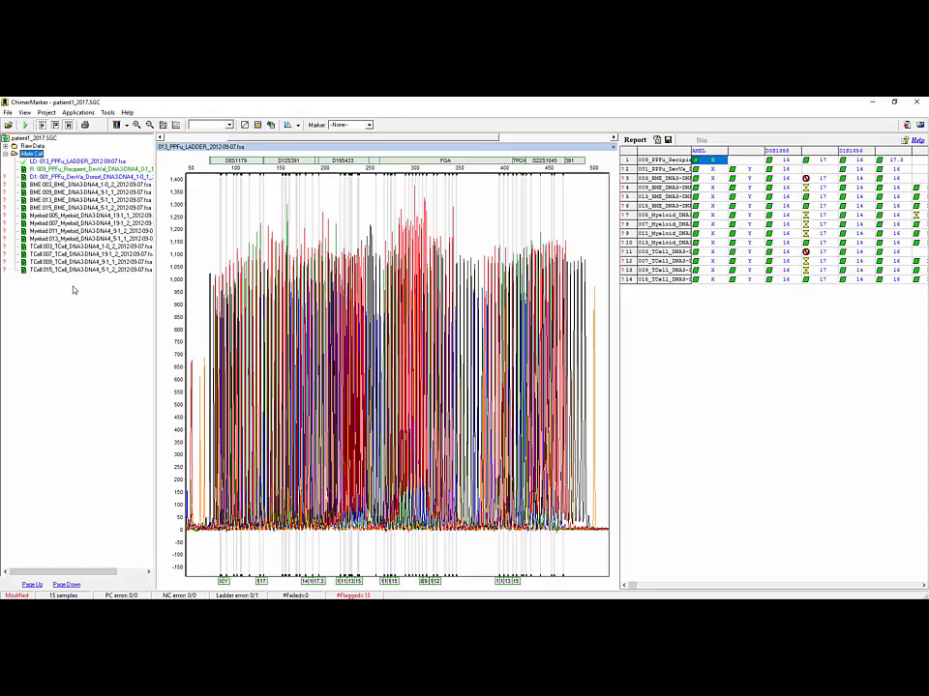
Step: Run the Single-Donor Chimerism Analysis on the expanded project with existing settings and open its Longitudinal Report full screen
left_click(79, 112)
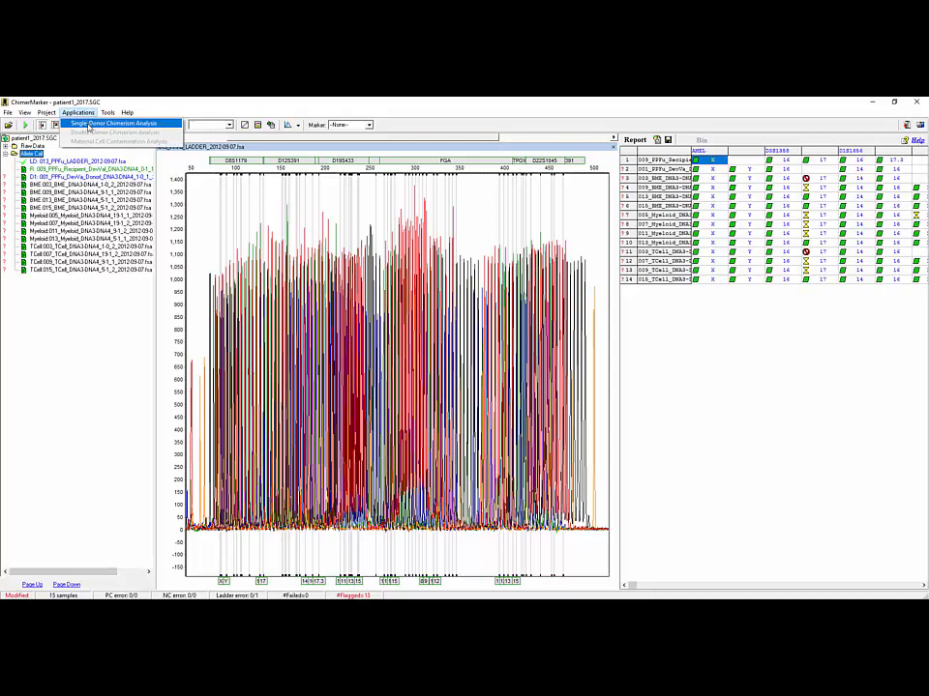
left_click(88, 126)
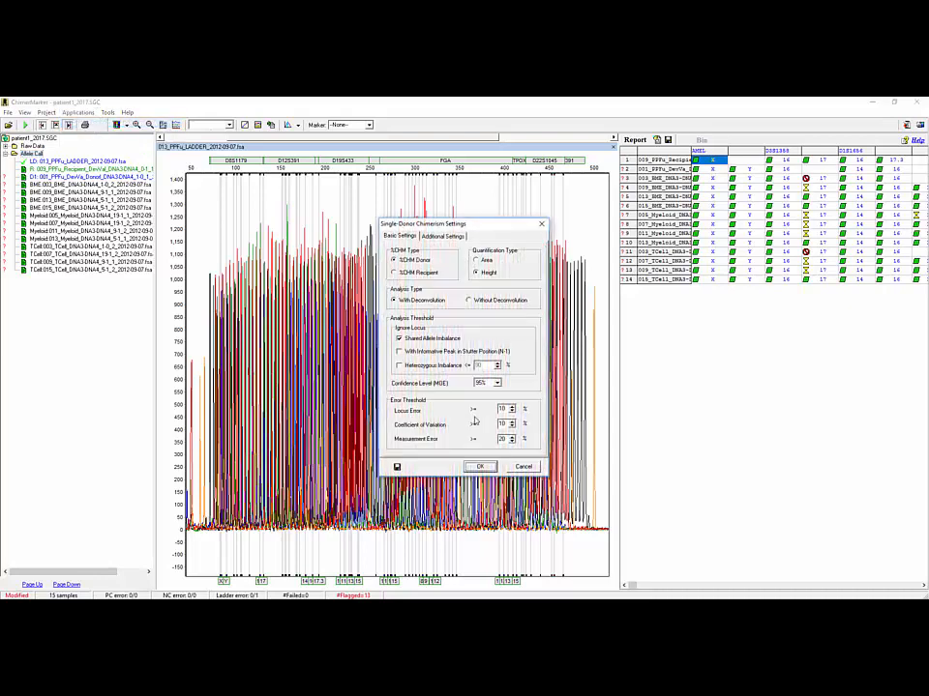
left_click(480, 468)
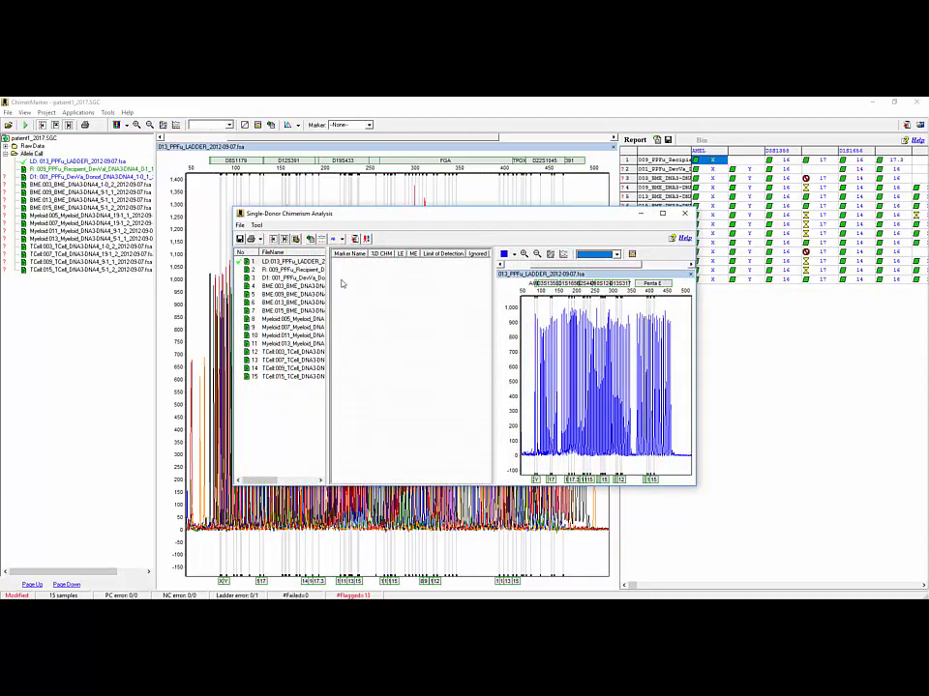
left_click(354, 239)
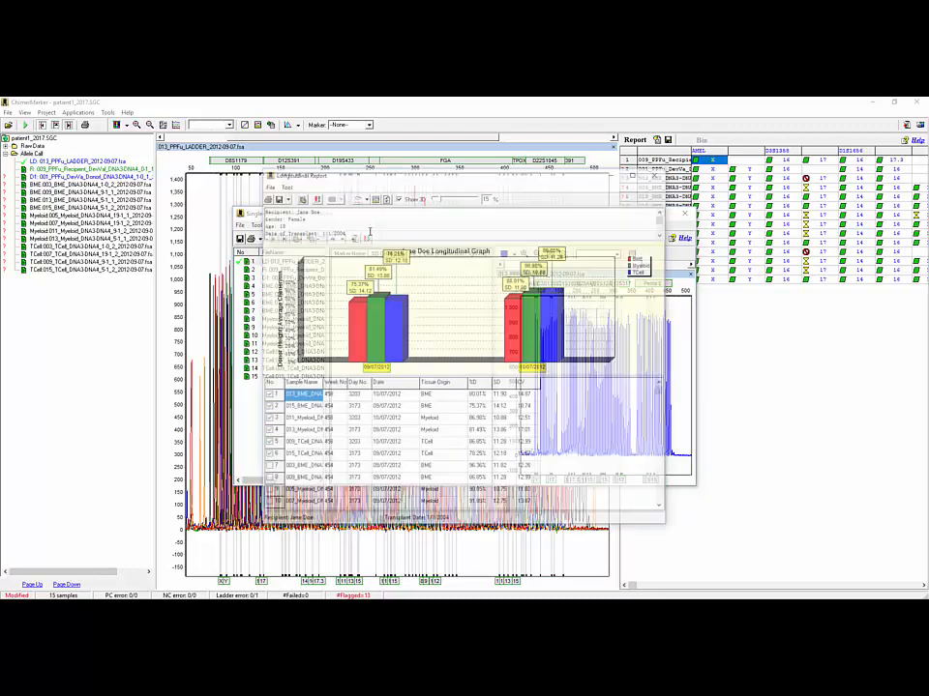
left_click(635, 173)
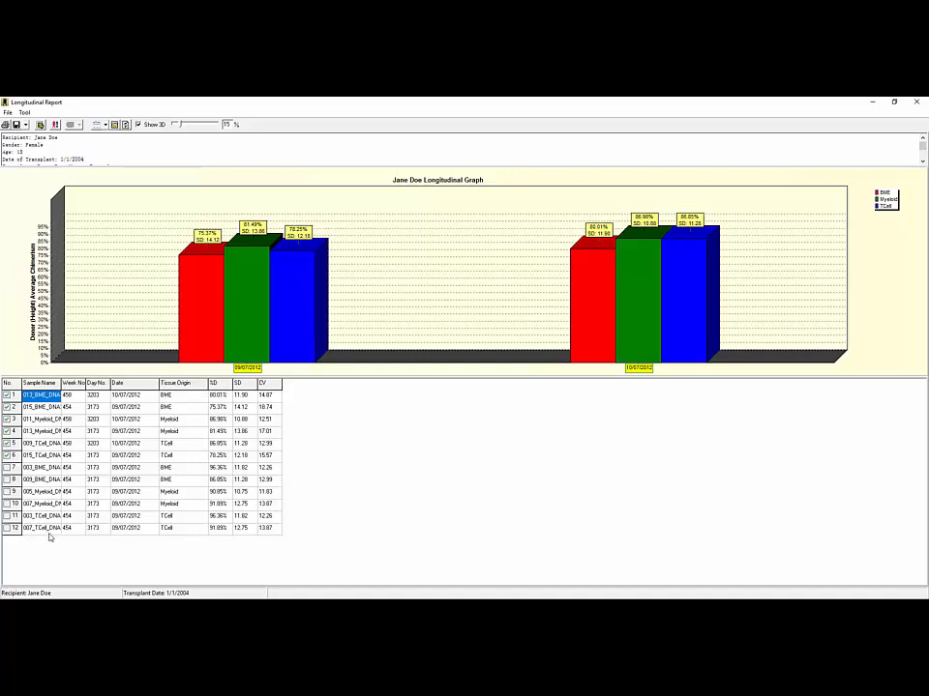
Step: Include the newly added BME, Myeloid and TCell samples in the longitudinal report
left_click_drag(53, 515, 53, 469)
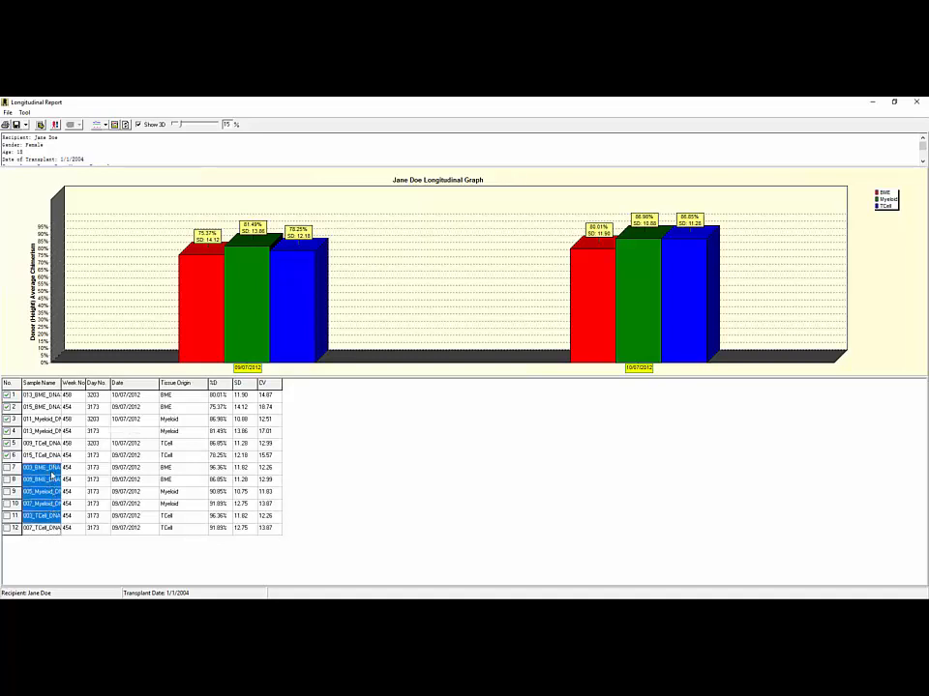
right_click(53, 477)
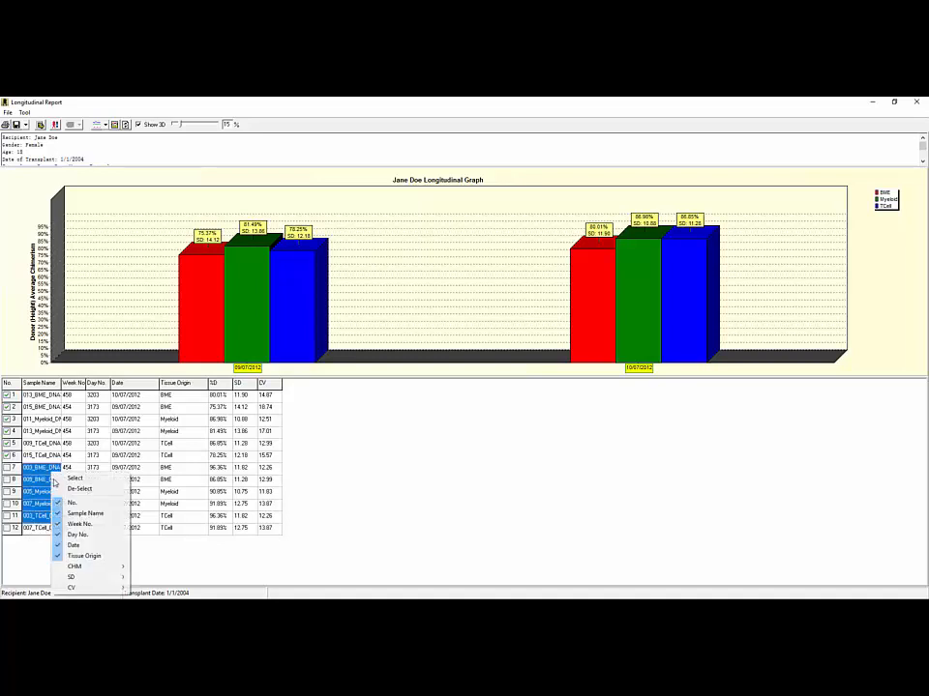
left_click(75, 478)
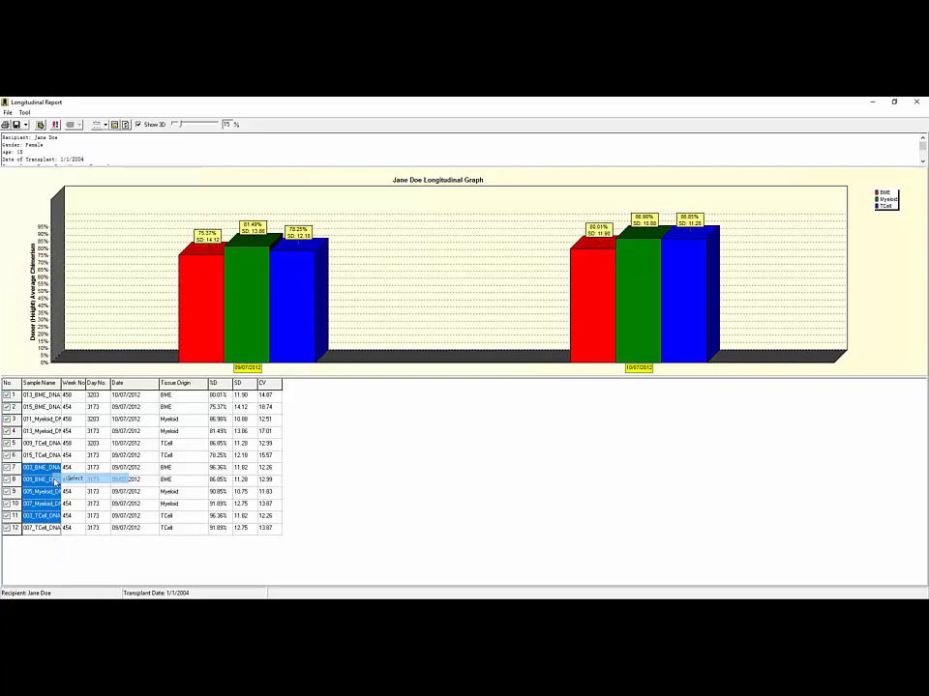
Step: Date 009_BME, 005_Myeloid and 007_TCell 11/07/2012, date 003_BME, 007_Myeloid and 003_TCell 12/07/2012, and refresh the longitudinal graph
left_click(140, 480)
left_click(152, 481)
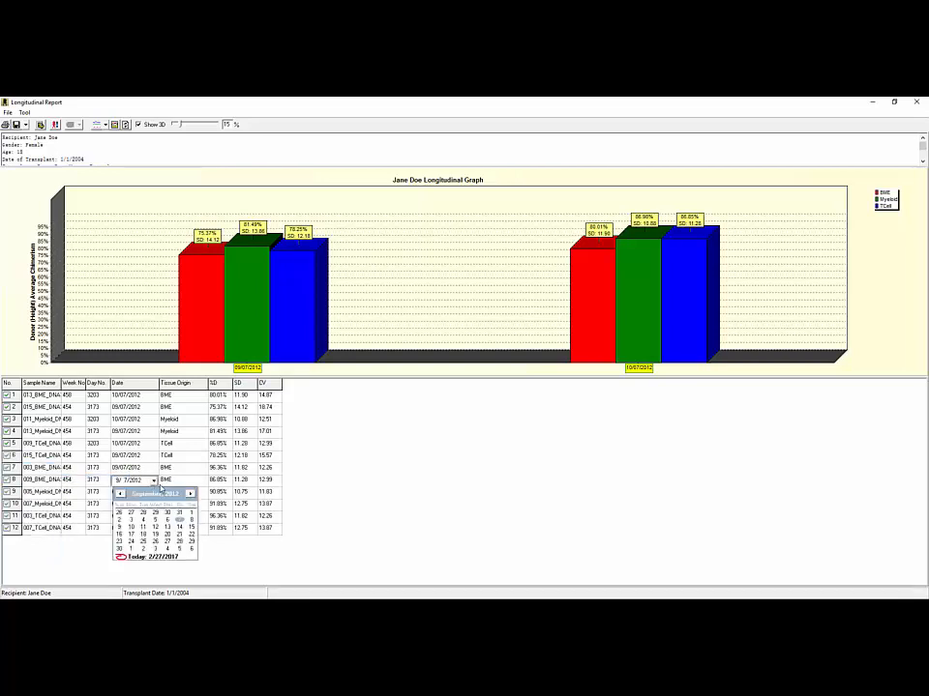
left_click(189, 494)
left_click(189, 494)
left_click(167, 519)
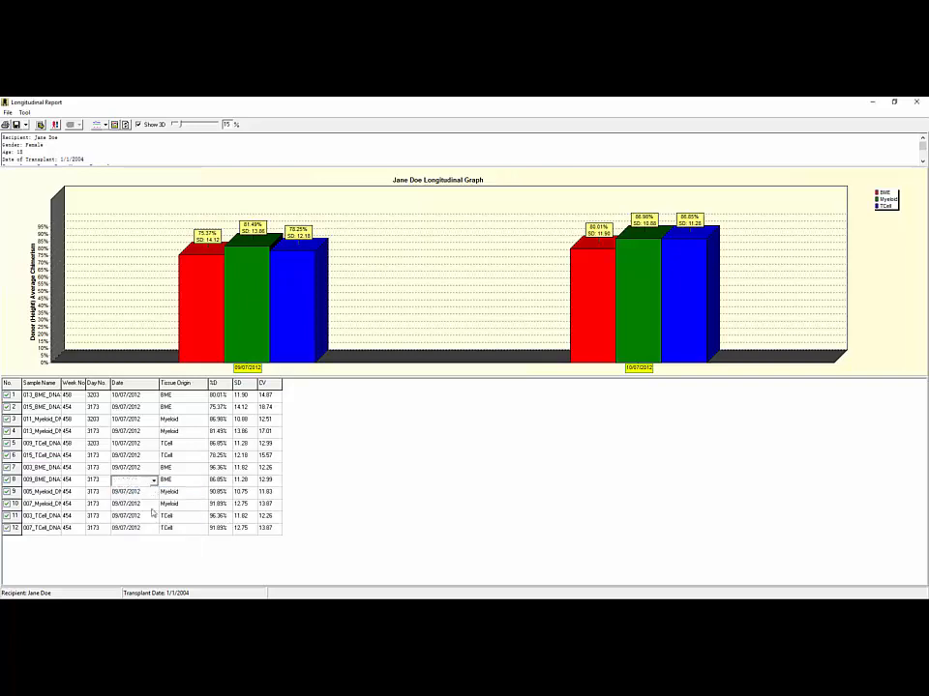
left_click(135, 468)
left_click(153, 468)
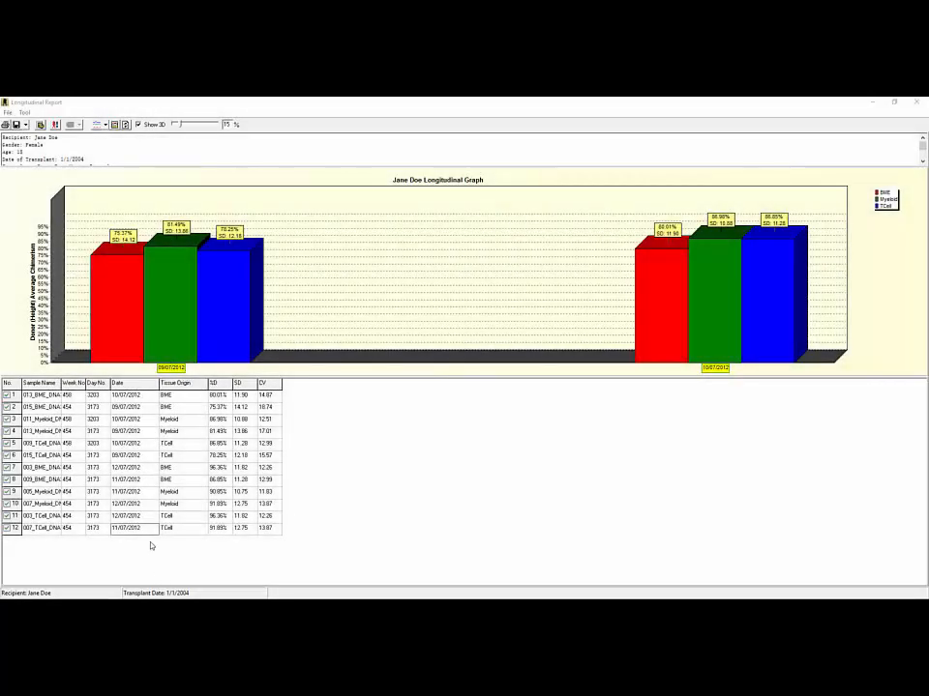
left_click(126, 125)
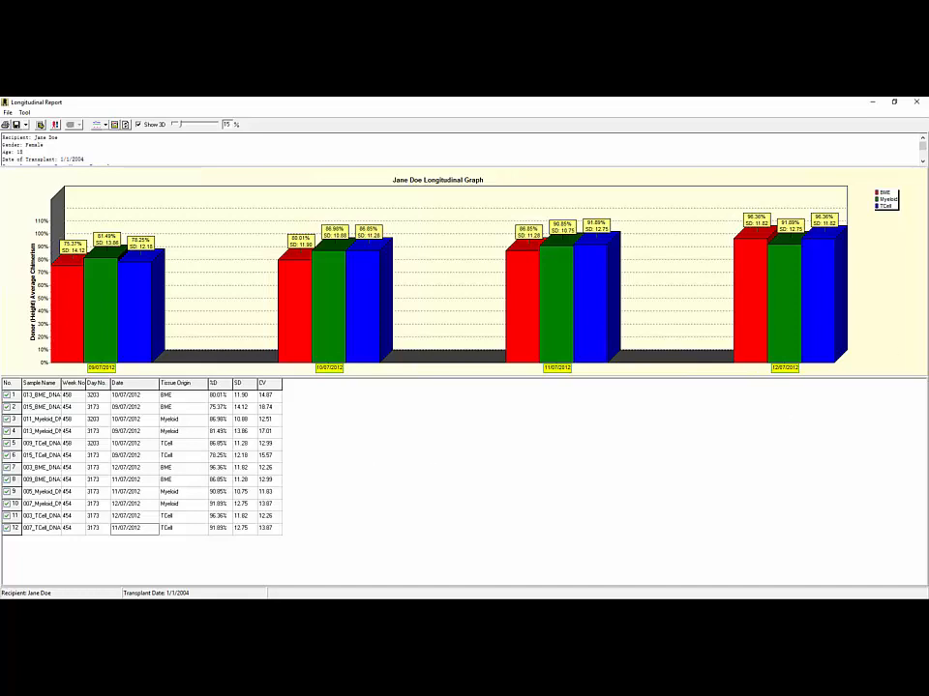
Step: Close the Longitudinal Report and the chimerism analysis, and save the project as patient1_2017_project2.SGC in the 9_10 folder
left_click(917, 101)
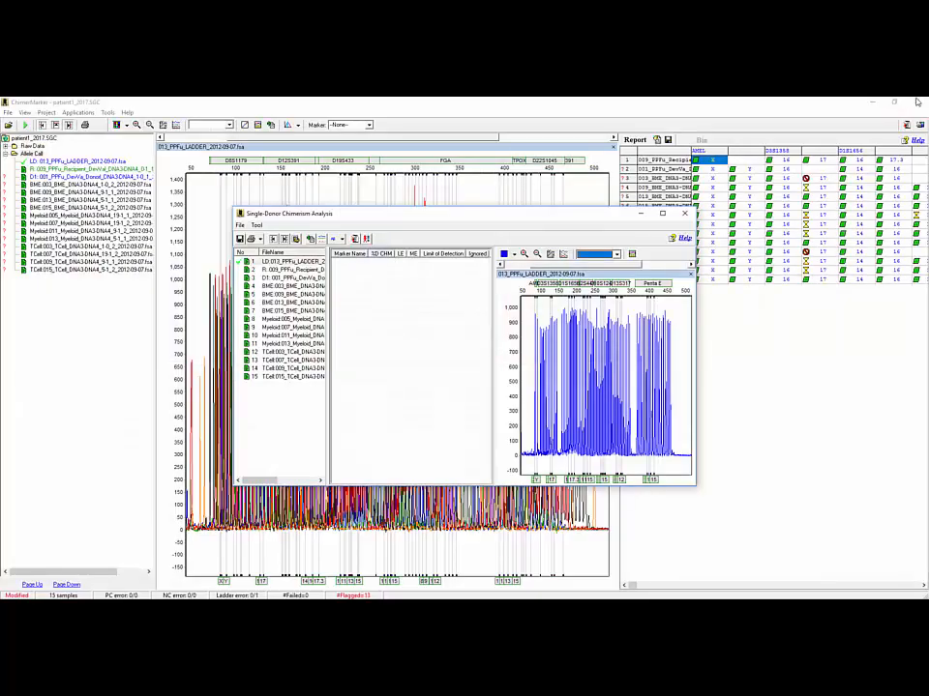
left_click(685, 214)
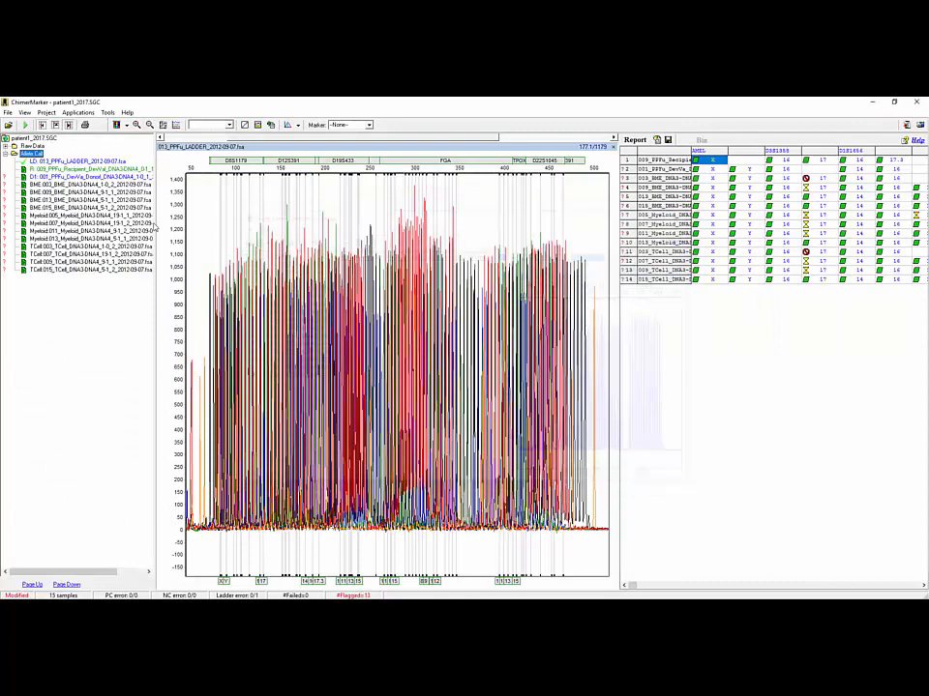
left_click(7, 112)
left_click(27, 155)
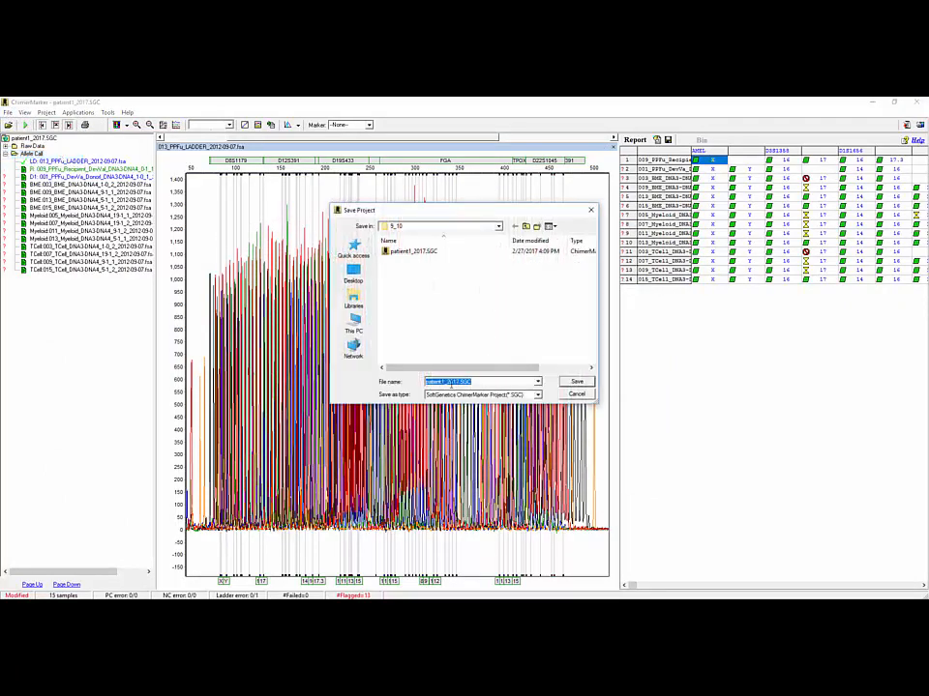
left_click(506, 383)
type("_project2")
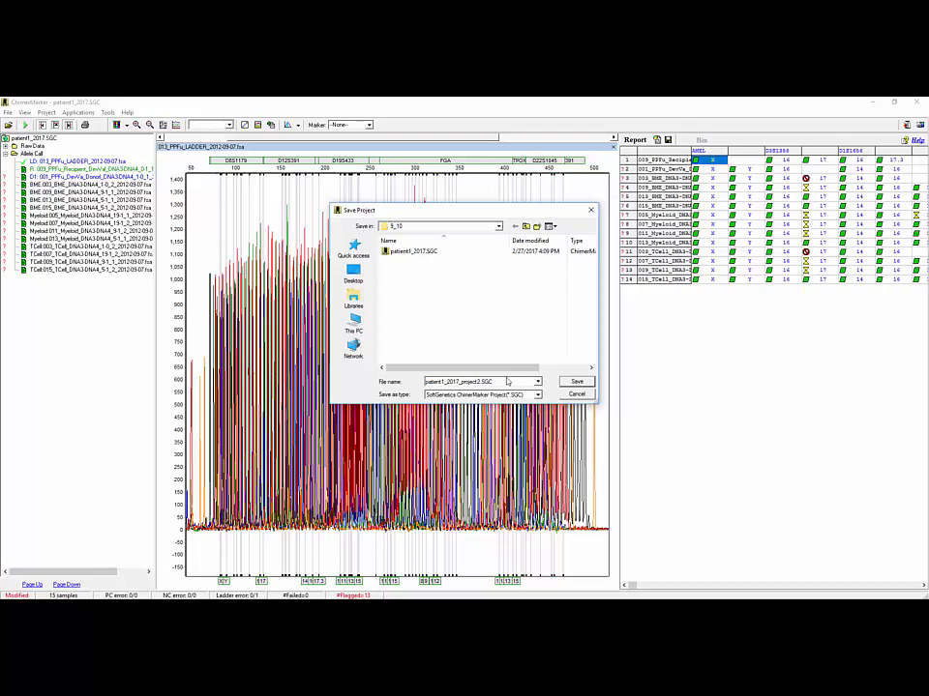
key("Return")
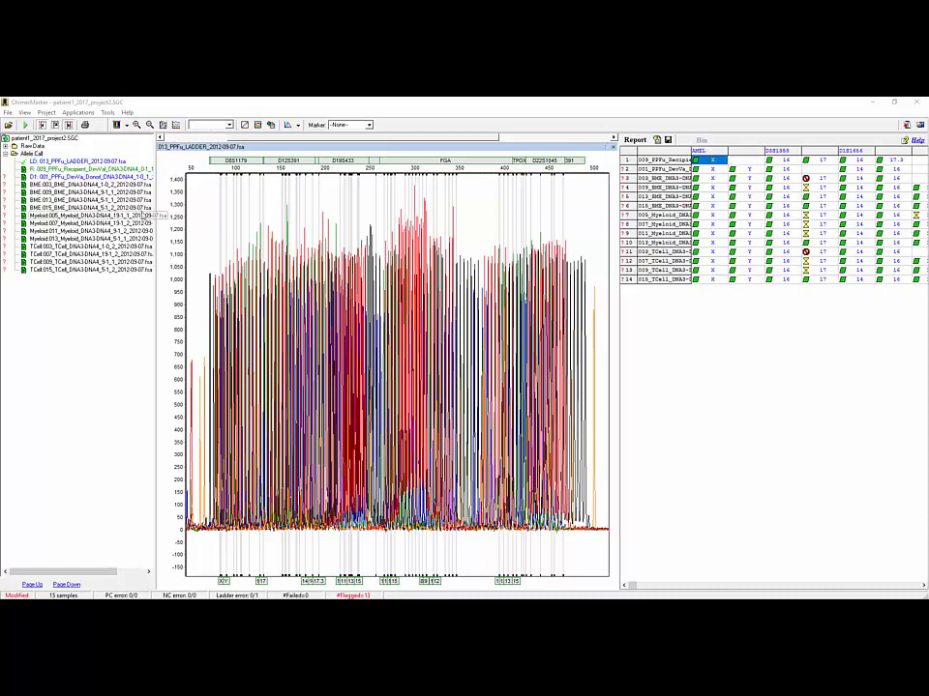
Step: Start a new run with the PowerPlex_Fusion template, enable the grouping file option, and open the Create CHM Panel From TXT File window
left_click(24, 126)
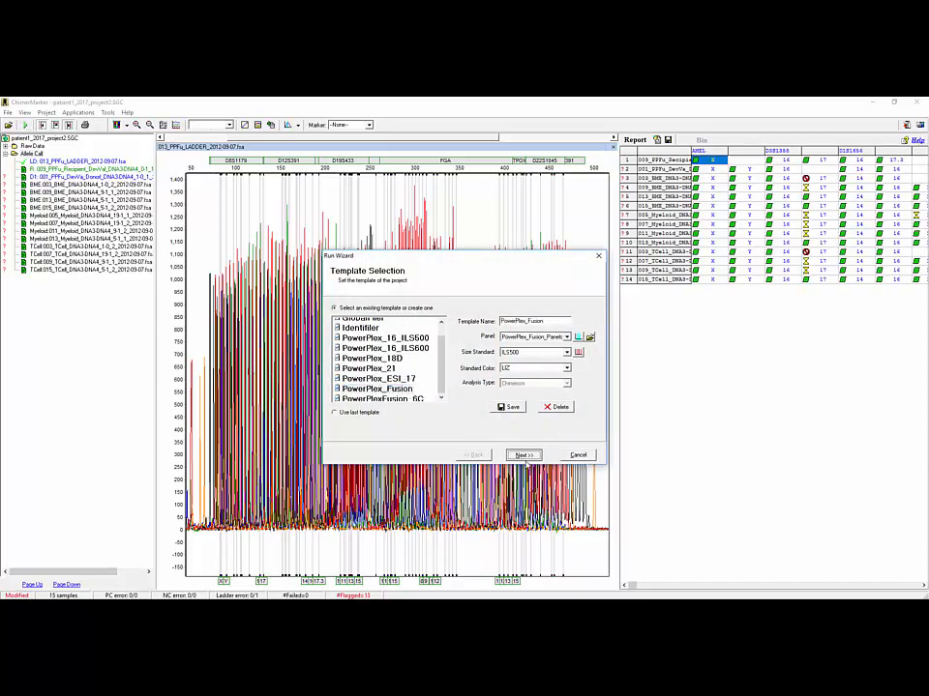
left_click(522, 455)
left_click(471, 393)
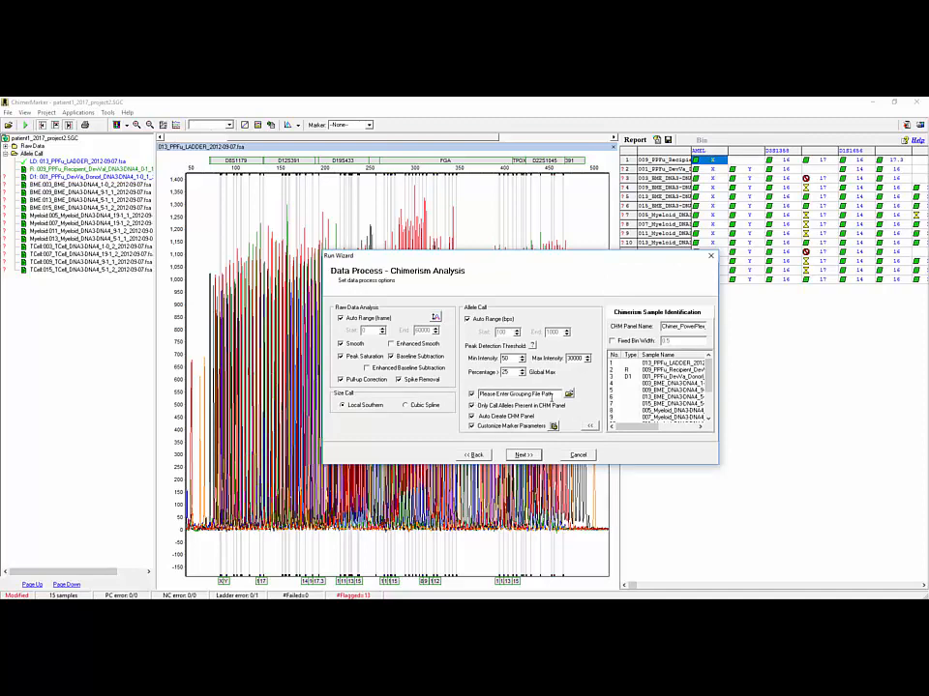
left_click(569, 394)
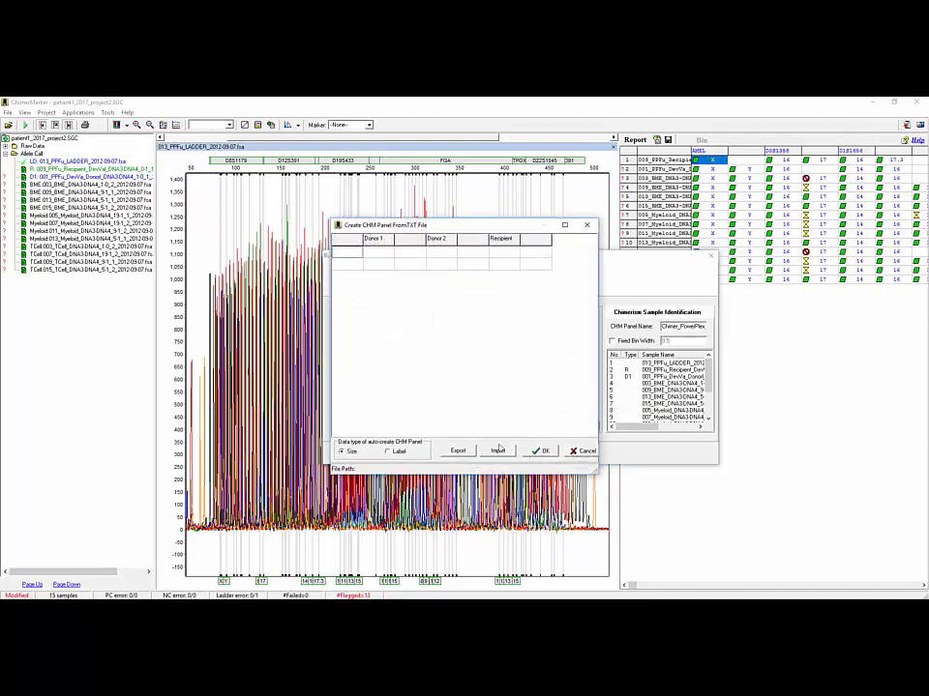